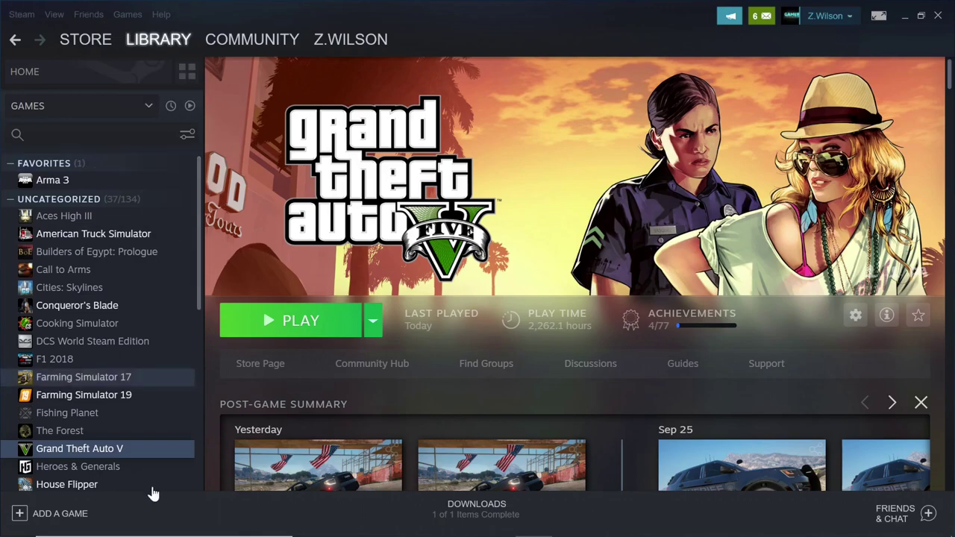
Open Grand Theft Auto V's Steam properties and browse its local install folder.
{"action": "right_click", "coordinate": [125, 454]}
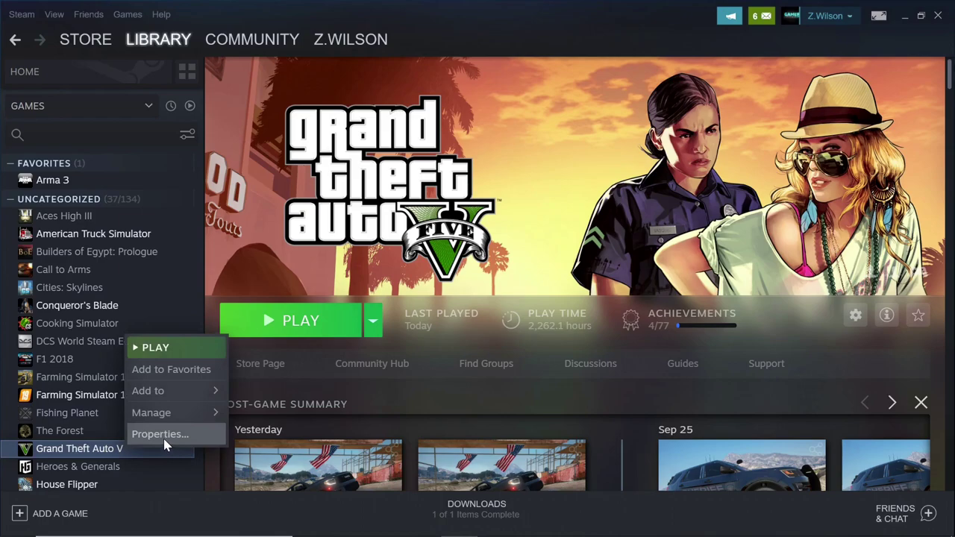
{"action": "left_click", "coordinate": [160, 436]}
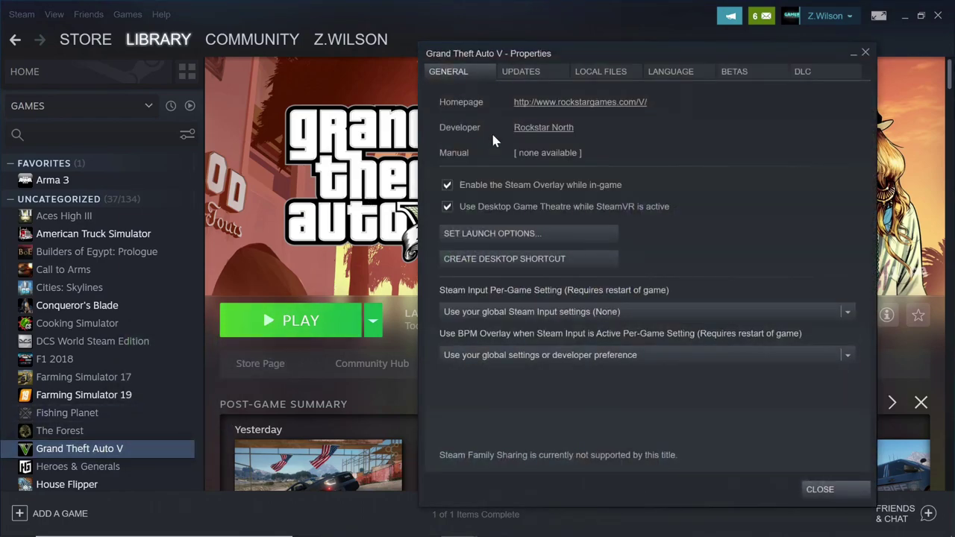
{"action": "left_click", "coordinate": [590, 73]}
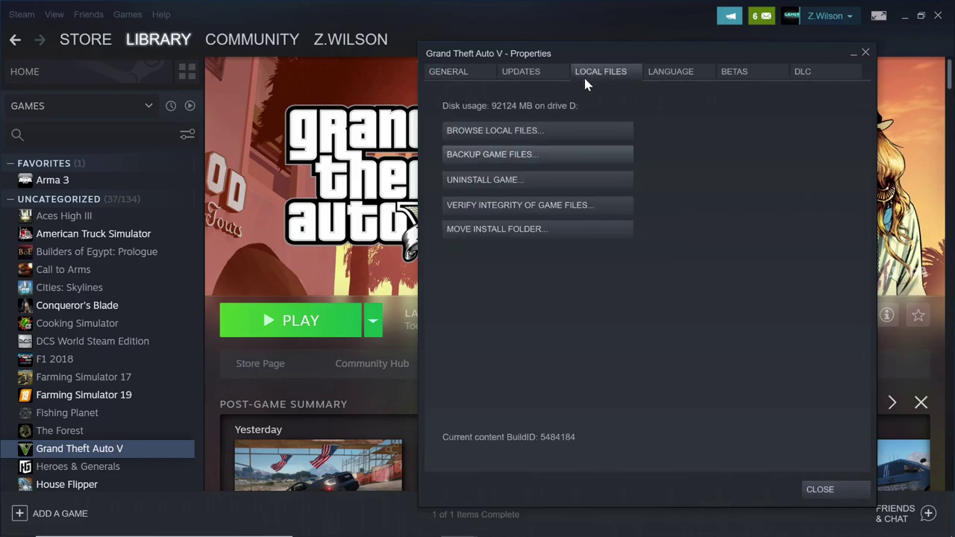
{"action": "left_click", "coordinate": [528, 132]}
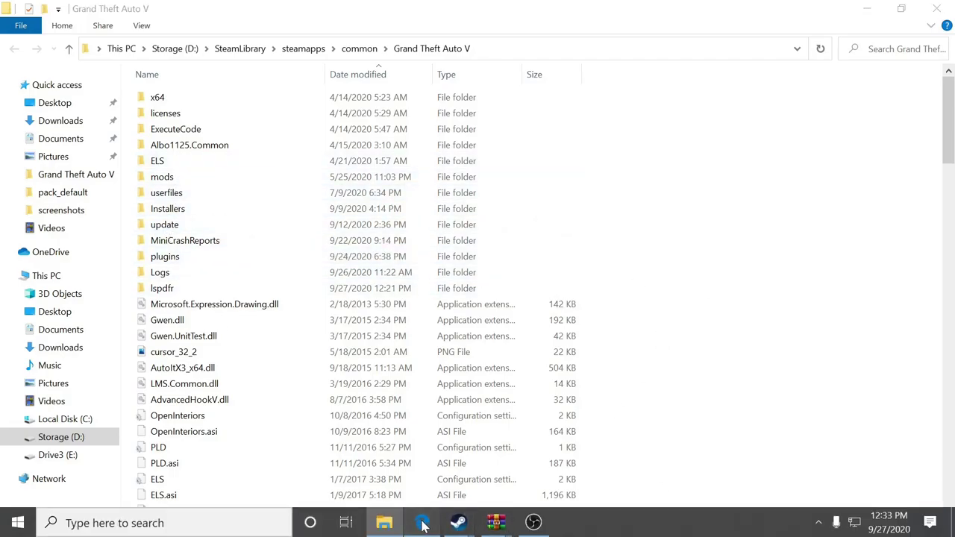
Bring the LCPDFR.com browser window back to the front.
{"action": "left_click", "coordinate": [423, 523]}
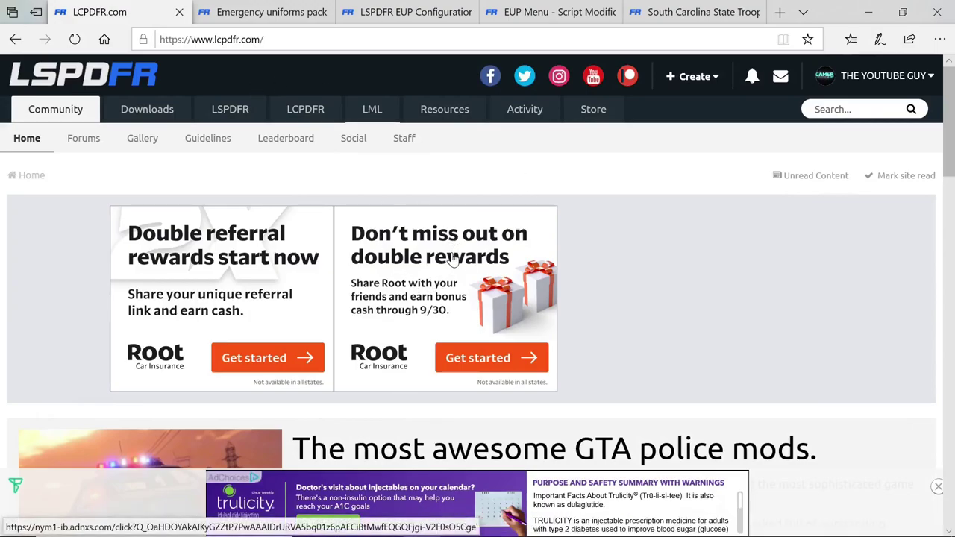
Go to the LCPDFR.com Downloads section.
{"action": "scroll", "coordinate": [287, 171], "scroll_direction": "down", "scroll_amount": 5}
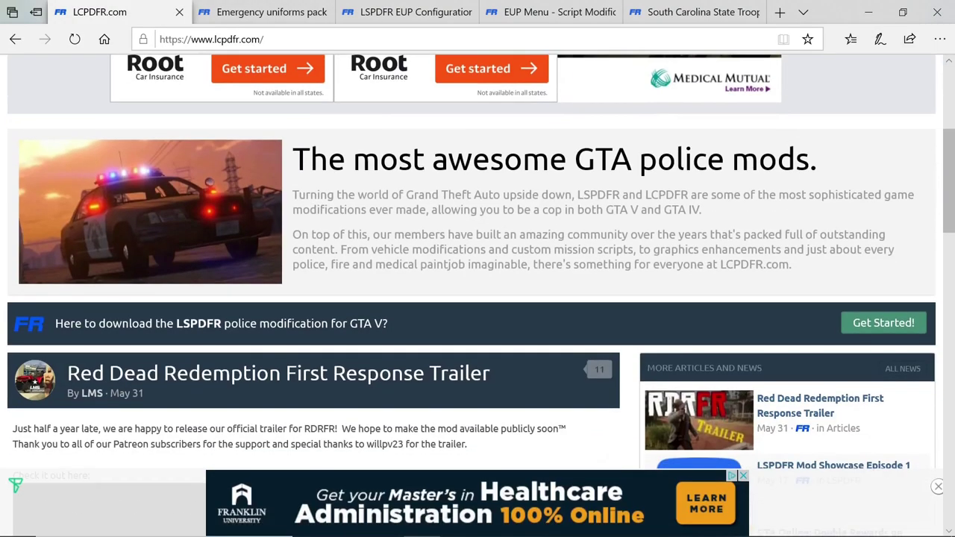
{"action": "scroll", "coordinate": [347, 274], "scroll_direction": "up", "scroll_amount": 4}
{"action": "scroll", "coordinate": [347, 274], "scroll_direction": "up", "scroll_amount": 2}
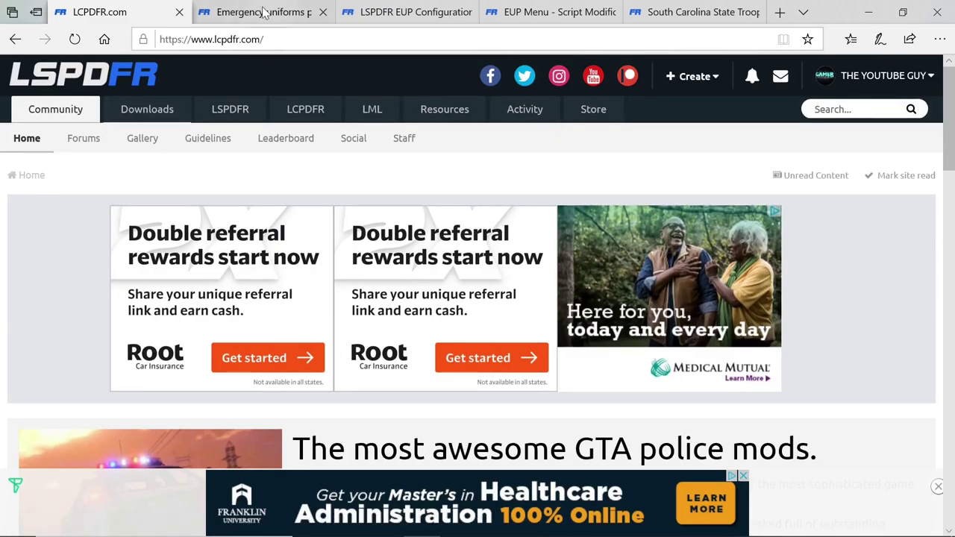
{"action": "mouse_move", "coordinate": [166, 112]}
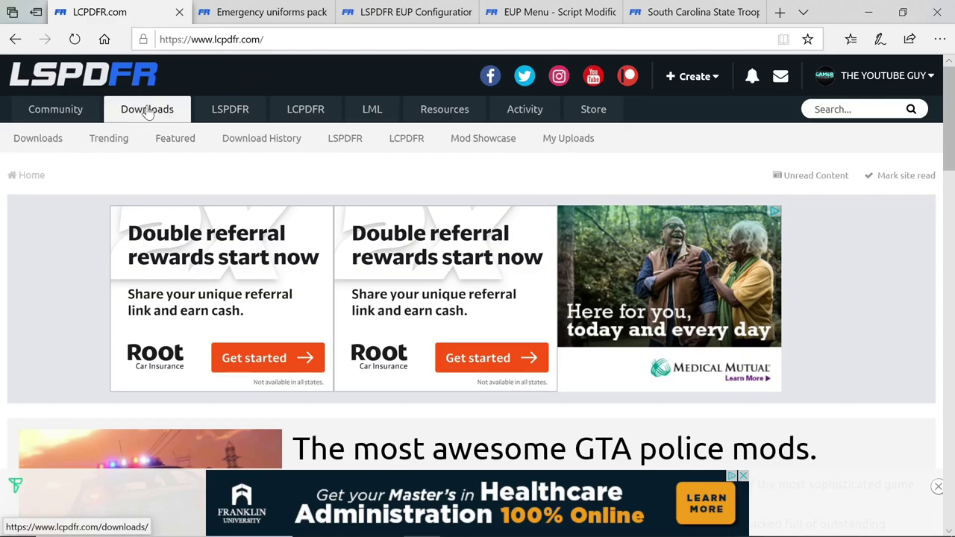
{"action": "left_click", "coordinate": [147, 114]}
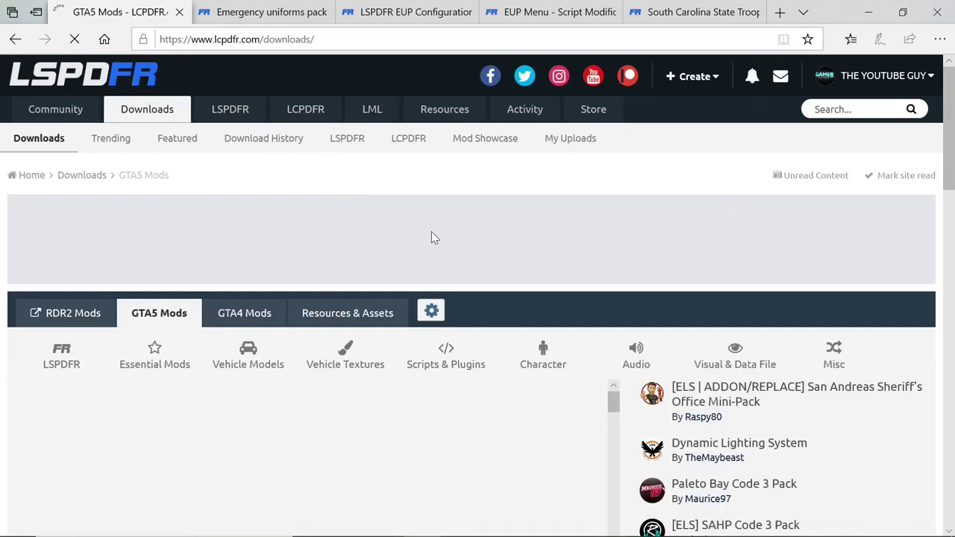
Open the GTA5 Character mods category and sort it by Most Downloaded.
{"action": "scroll", "coordinate": [486, 309], "scroll_direction": "down", "scroll_amount": 2}
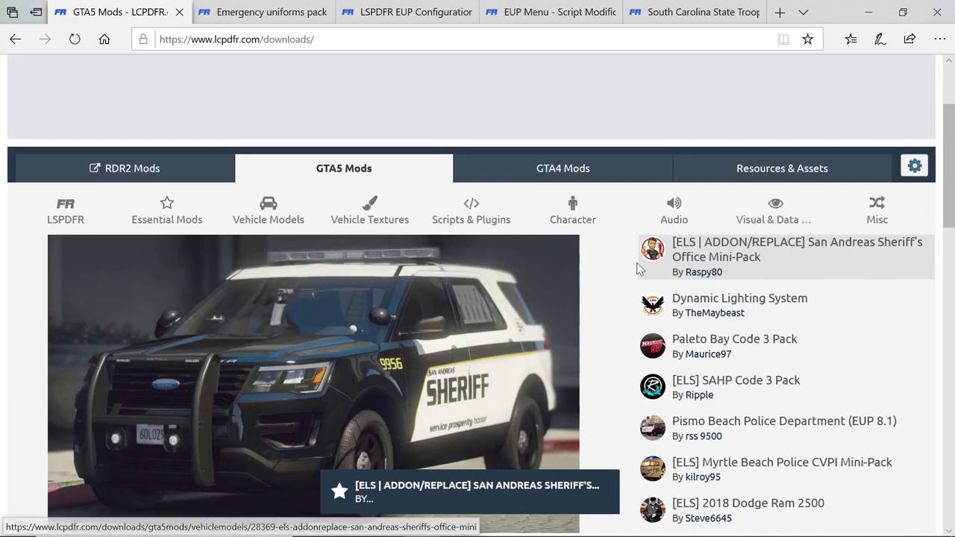
{"action": "scroll", "coordinate": [612, 279], "scroll_direction": "up", "scroll_amount": 1}
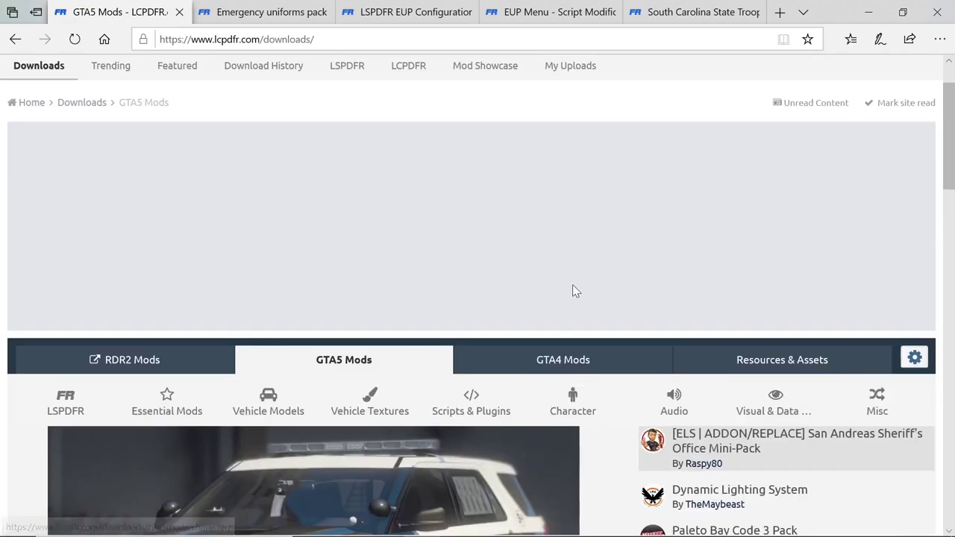
{"action": "scroll", "coordinate": [572, 290], "scroll_direction": "down", "scroll_amount": 1}
{"action": "left_click", "coordinate": [573, 328]}
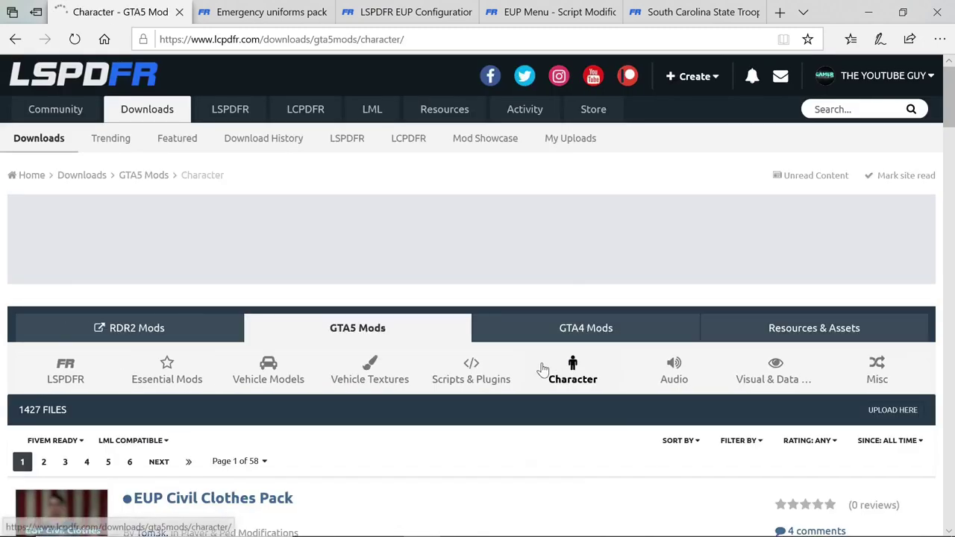
{"action": "scroll", "coordinate": [572, 328], "scroll_direction": "down", "scroll_amount": 3}
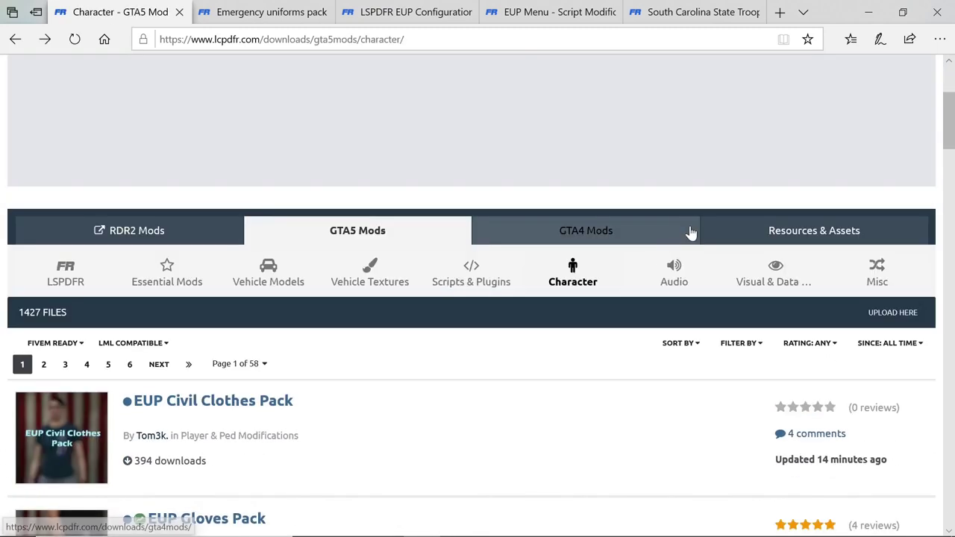
{"action": "left_click", "coordinate": [684, 345]}
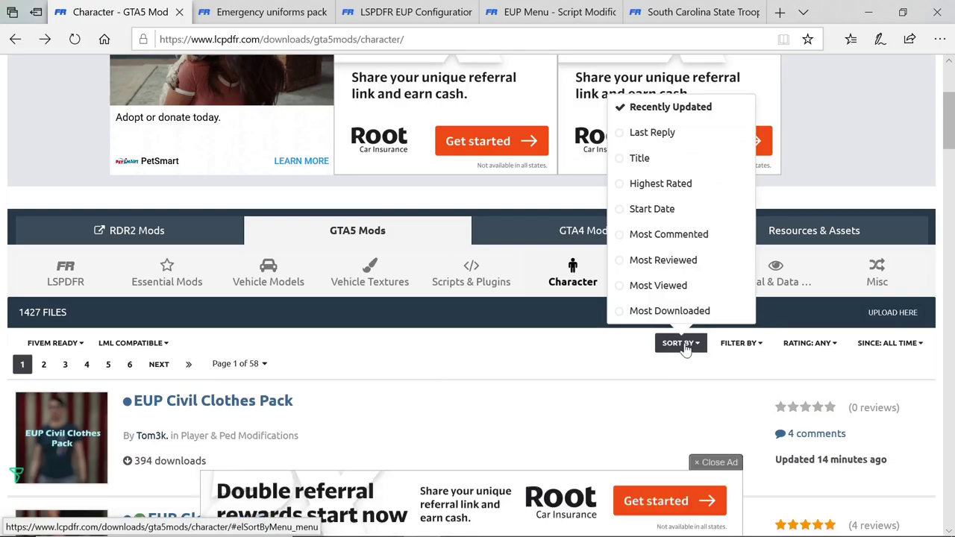
{"action": "left_click", "coordinate": [668, 312]}
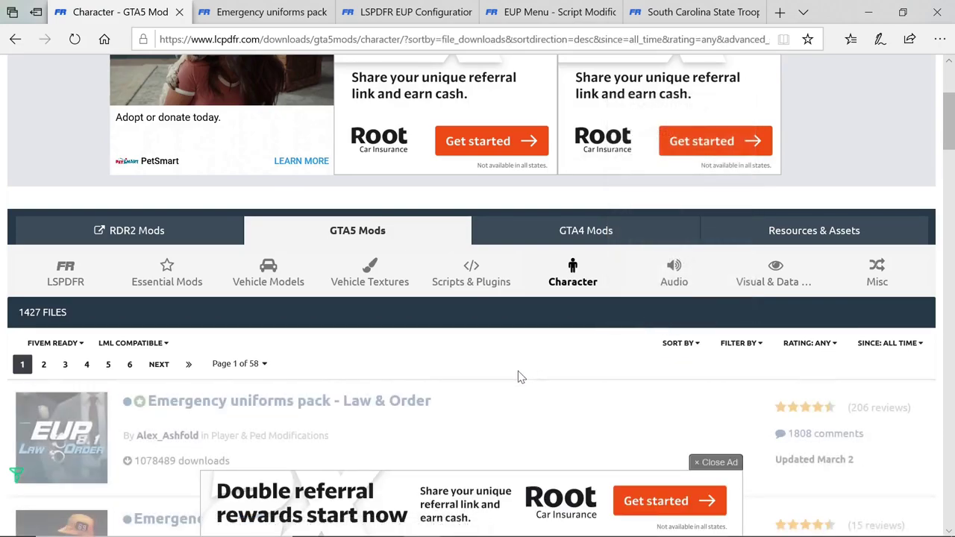
{"action": "scroll", "coordinate": [256, 306], "scroll_direction": "down", "scroll_amount": 3}
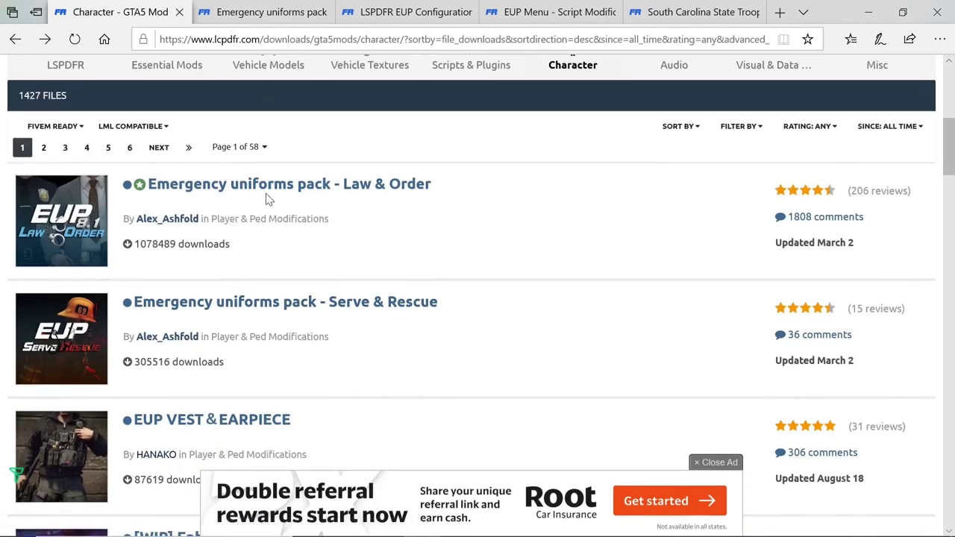
Open the Emergency uniforms pack - Law & Order page and read through its description.
{"action": "left_click", "coordinate": [317, 191]}
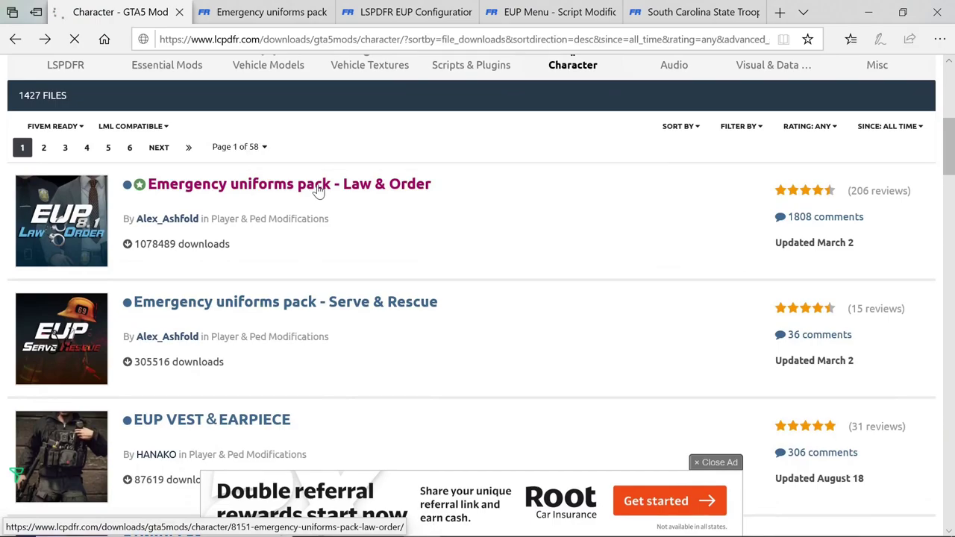
{"action": "scroll", "coordinate": [575, 374], "scroll_direction": "down", "scroll_amount": 8}
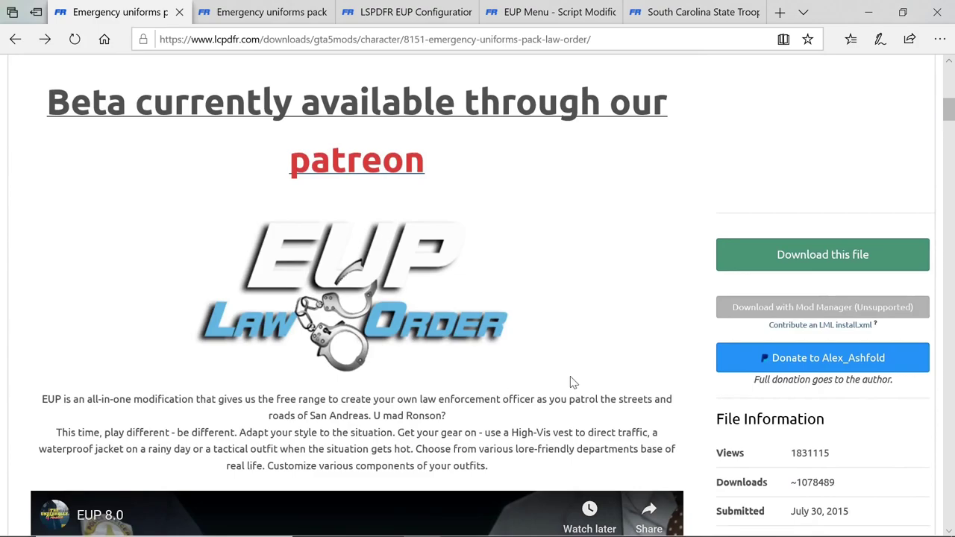
{"action": "scroll", "coordinate": [859, 246], "scroll_direction": "up", "scroll_amount": 2}
{"action": "scroll", "coordinate": [750, 320], "scroll_direction": "down", "scroll_amount": 4}
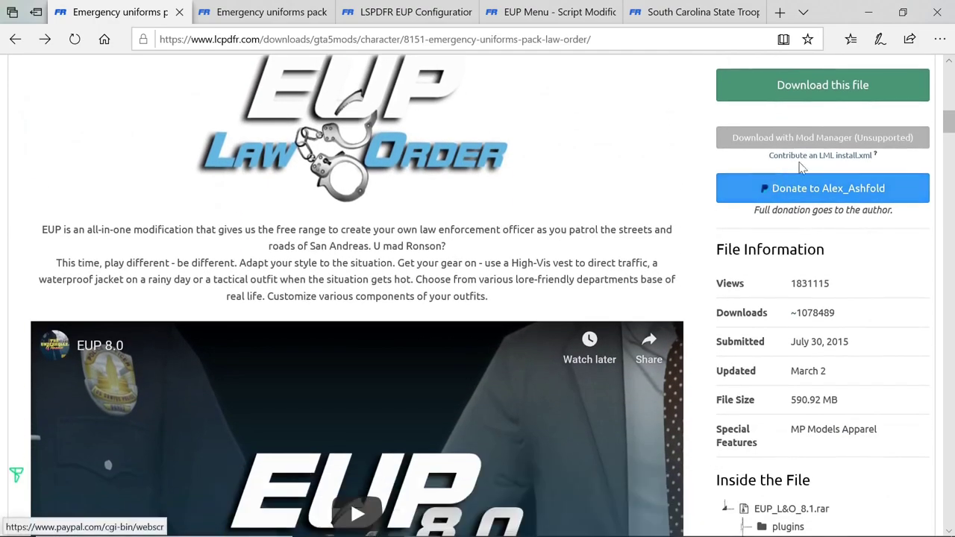
{"action": "scroll", "coordinate": [747, 171], "scroll_direction": "up", "scroll_amount": 1}
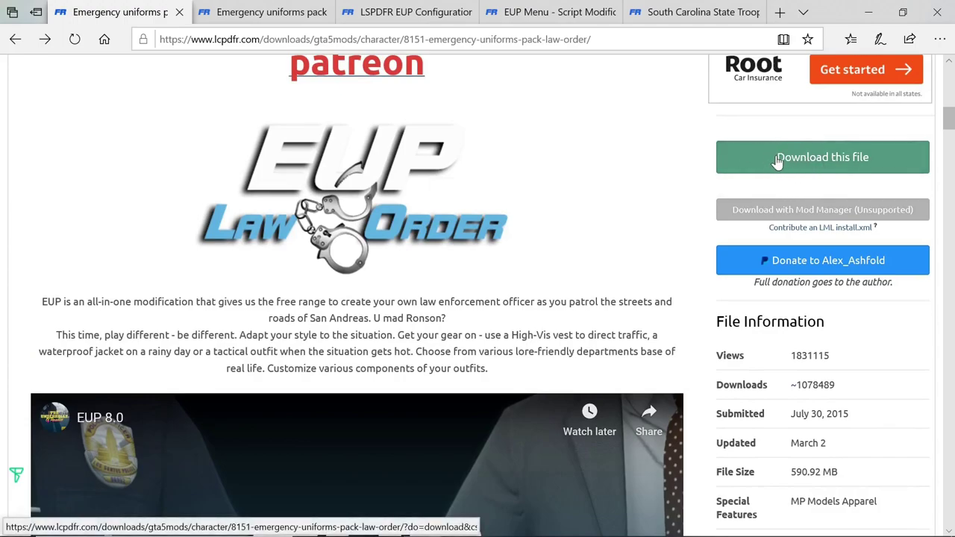
{"action": "scroll", "coordinate": [371, 401], "scroll_direction": "down", "scroll_amount": 15}
{"action": "scroll", "coordinate": [371, 401], "scroll_direction": "down", "scroll_amount": 6}
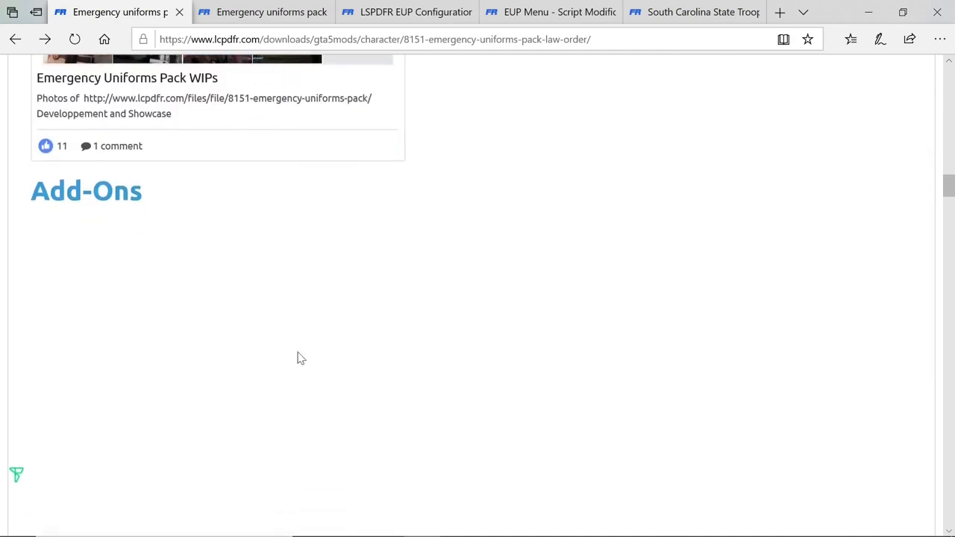
{"action": "scroll", "coordinate": [224, 258], "scroll_direction": "down", "scroll_amount": 2}
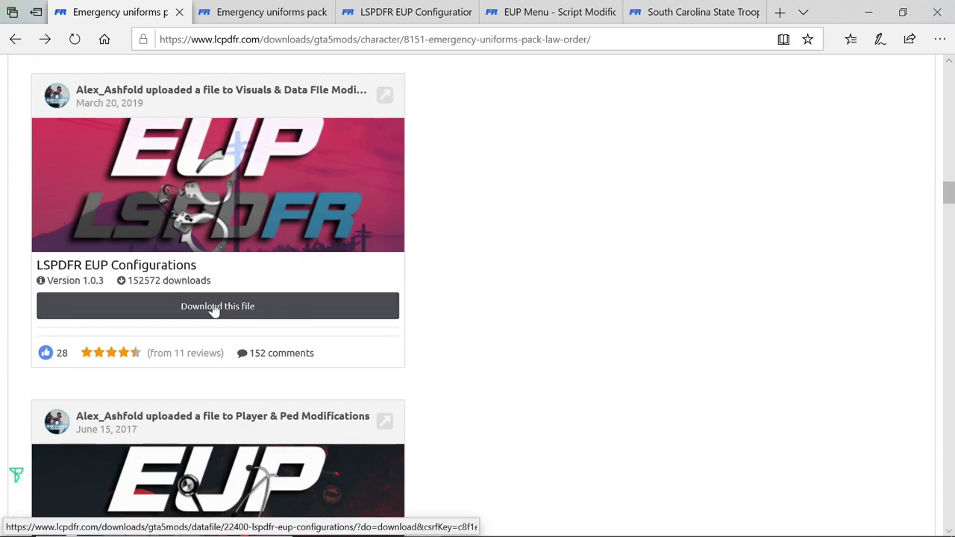
{"action": "scroll", "coordinate": [239, 304], "scroll_direction": "down", "scroll_amount": 2}
{"action": "scroll", "coordinate": [240, 306], "scroll_direction": "down", "scroll_amount": 3}
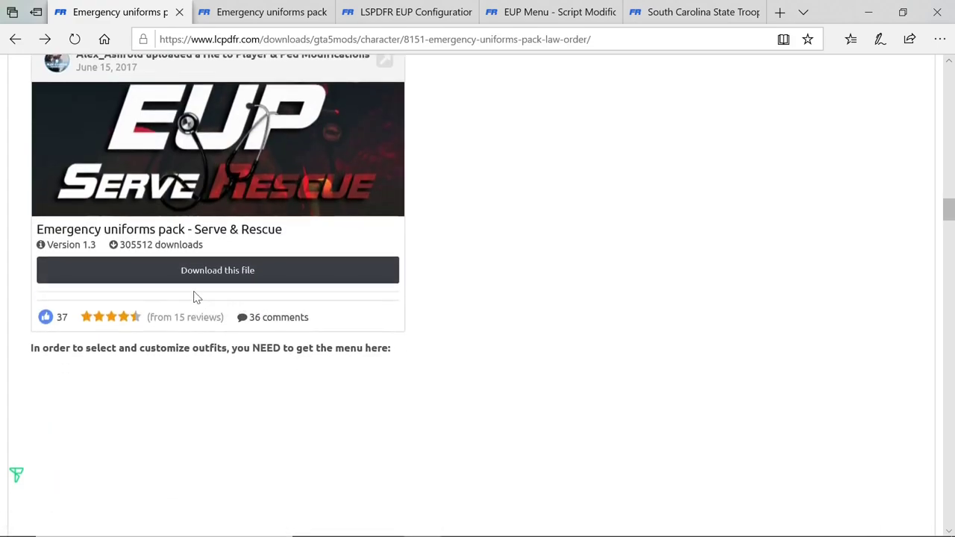
{"action": "scroll", "coordinate": [200, 296], "scroll_direction": "down", "scroll_amount": 3}
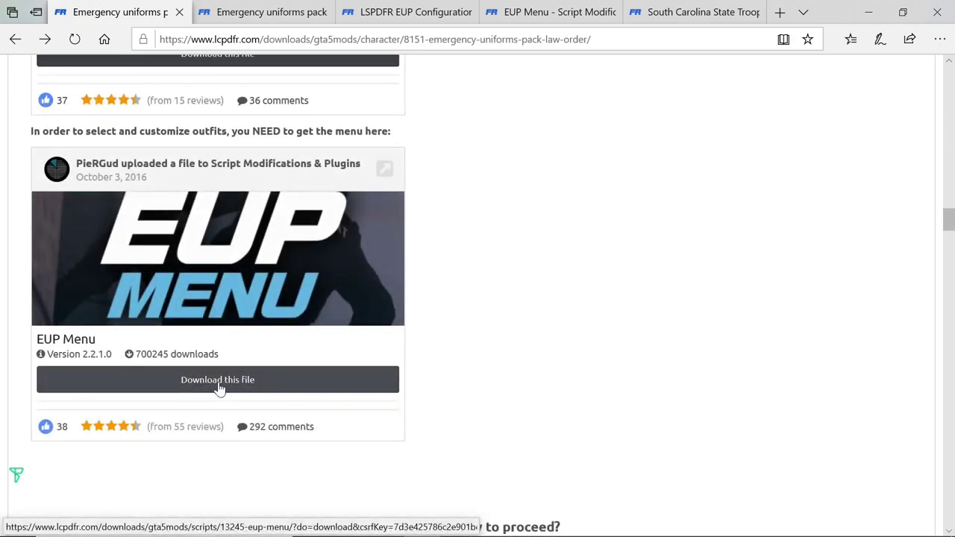
Review the page's Add-Ons, such as LSPDFR EUP Configurations and EUP Menu.
{"action": "scroll", "coordinate": [226, 321], "scroll_direction": "down", "scroll_amount": 7}
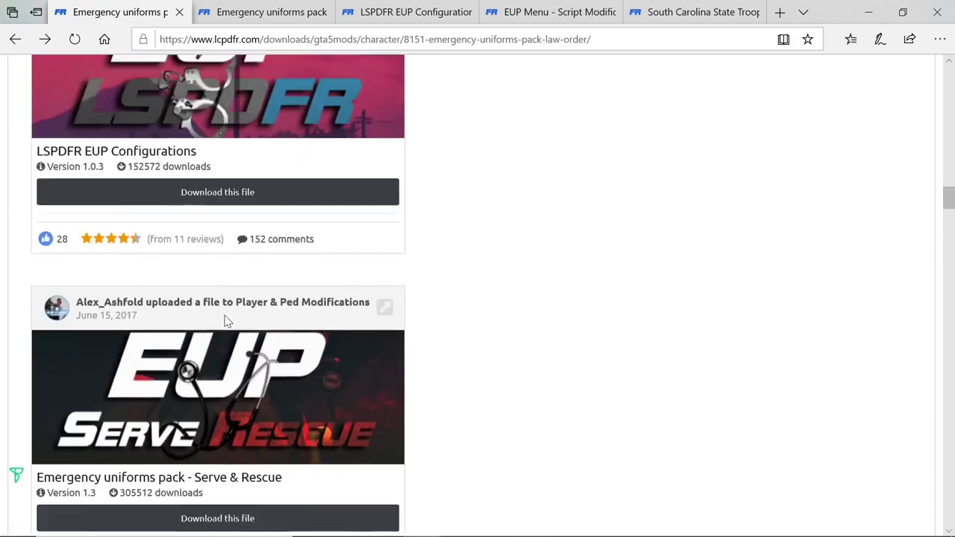
{"action": "scroll", "coordinate": [215, 333], "scroll_direction": "up", "scroll_amount": 2}
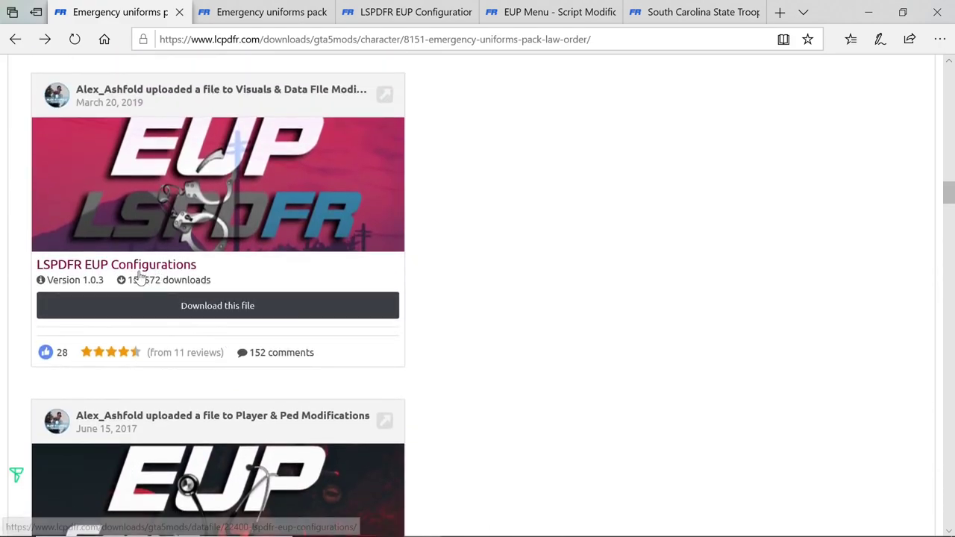
{"action": "scroll", "coordinate": [235, 250], "scroll_direction": "up", "scroll_amount": 3}
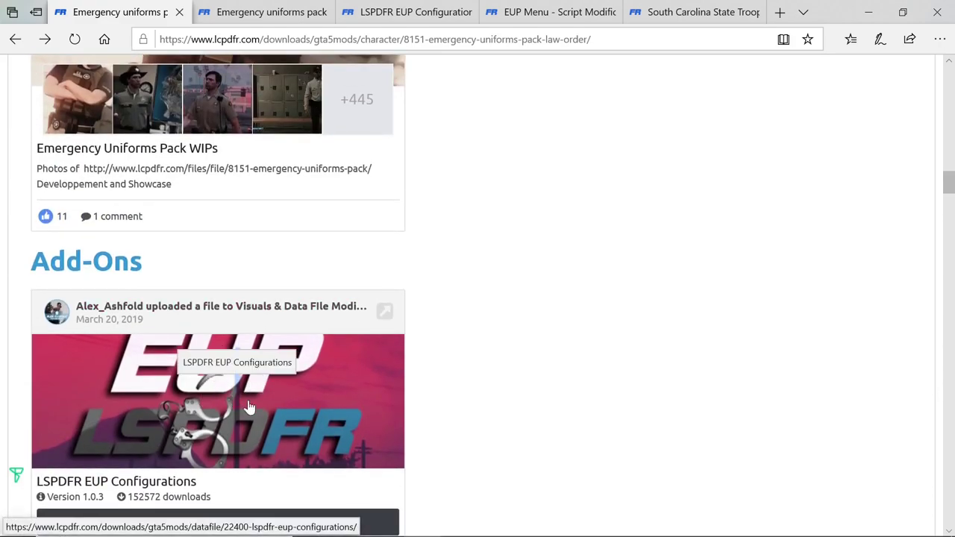
{"action": "scroll", "coordinate": [246, 388], "scroll_direction": "up", "scroll_amount": 4}
{"action": "scroll", "coordinate": [463, 419], "scroll_direction": "up", "scroll_amount": 10}
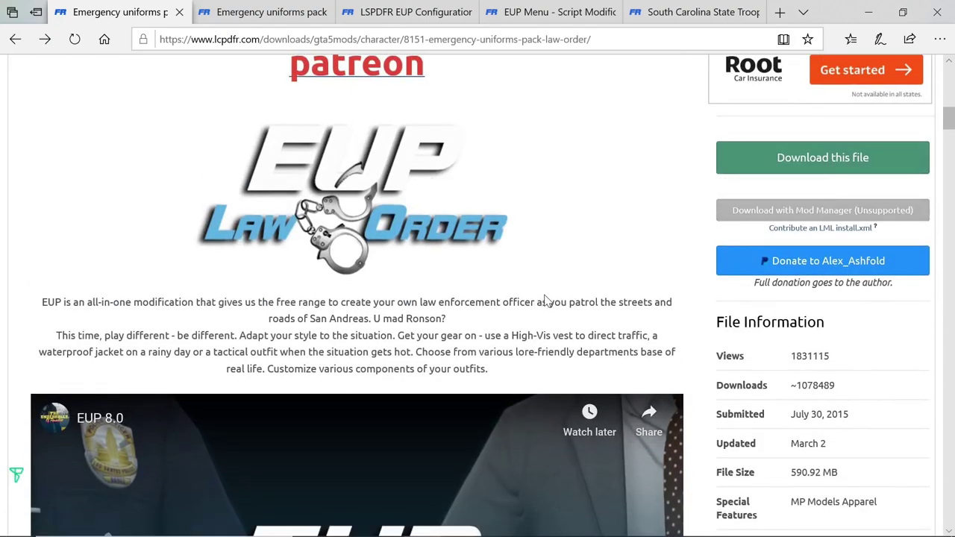
{"action": "scroll", "coordinate": [545, 300], "scroll_direction": "down", "scroll_amount": 10}
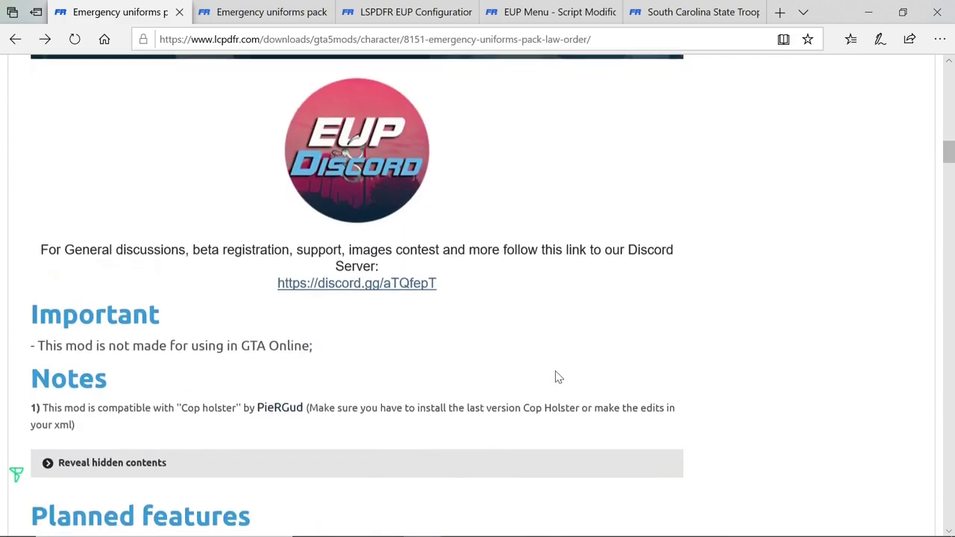
{"action": "scroll", "coordinate": [559, 378], "scroll_direction": "down", "scroll_amount": 8}
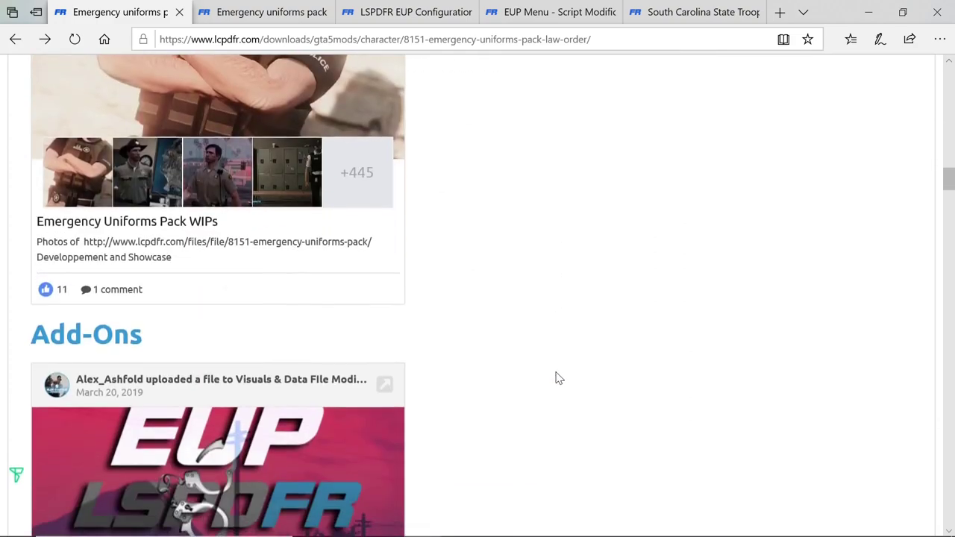
{"action": "scroll", "coordinate": [559, 378], "scroll_direction": "down", "scroll_amount": 5}
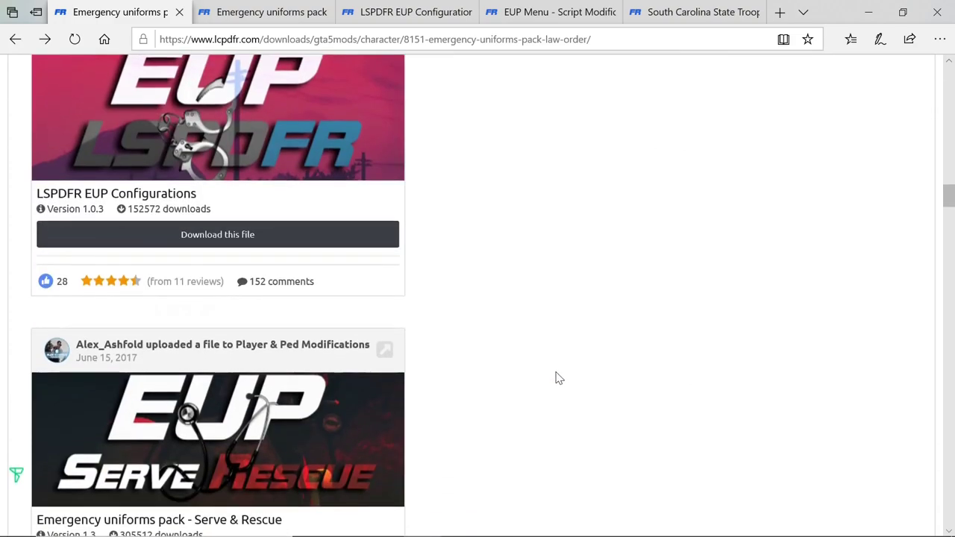
{"action": "scroll", "coordinate": [559, 378], "scroll_direction": "down", "scroll_amount": 6}
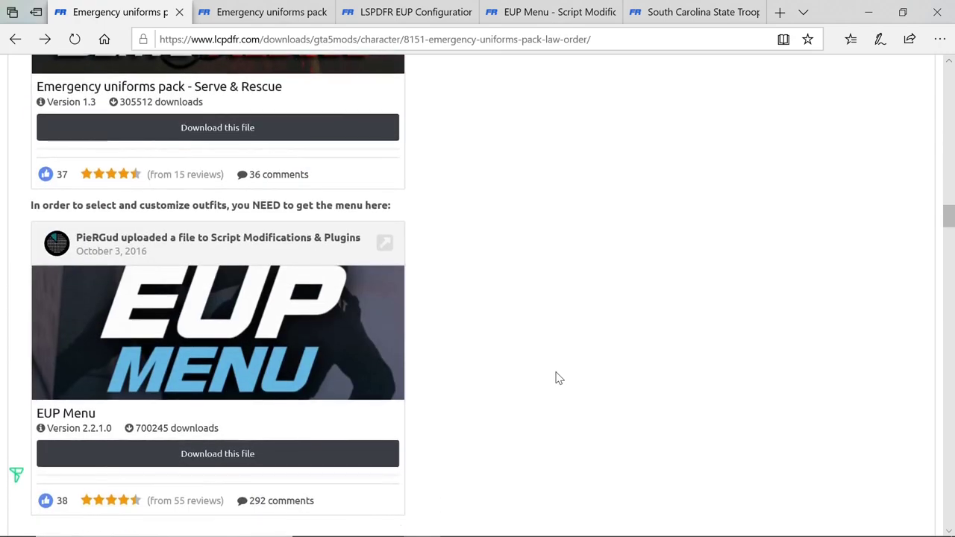
{"action": "scroll", "coordinate": [559, 379], "scroll_direction": "down", "scroll_amount": 3}
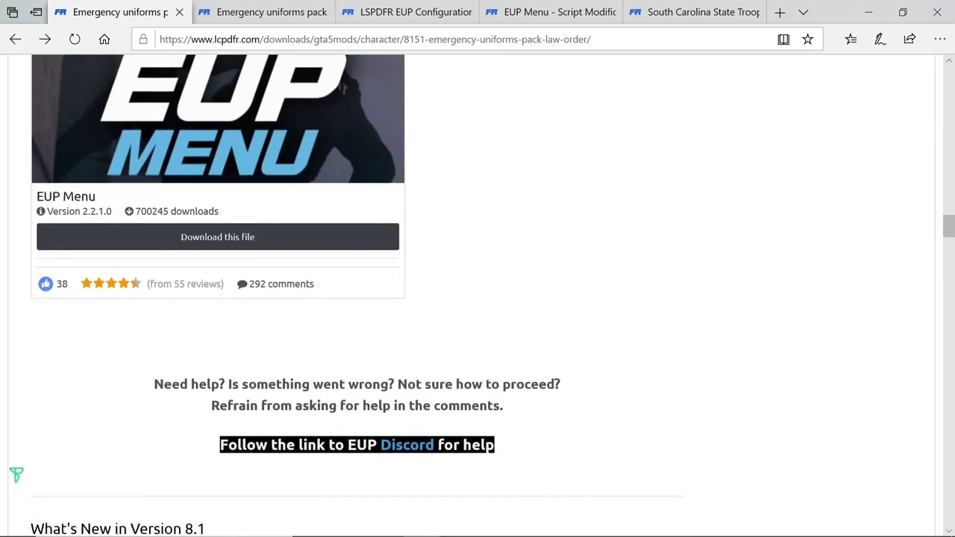
{"action": "mouse_move", "coordinate": [500, 526]}
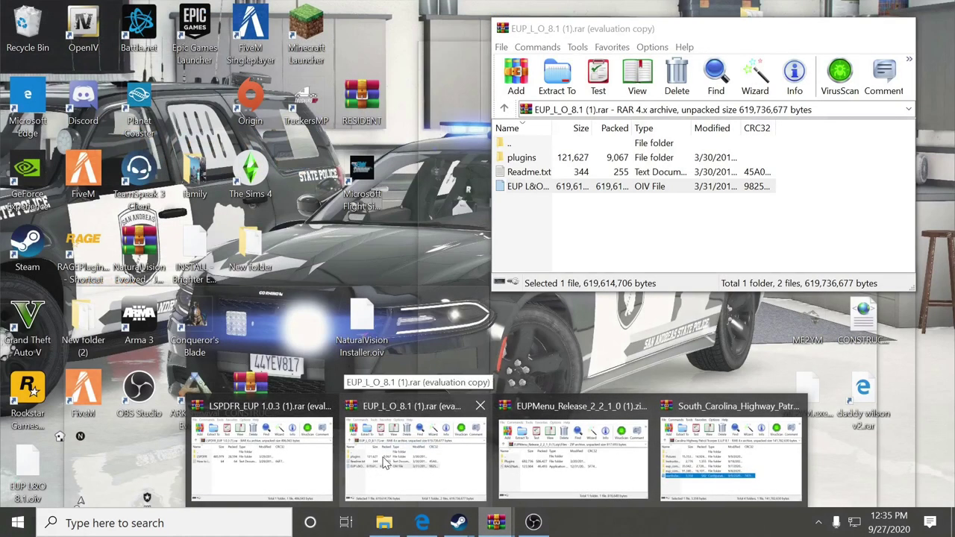
Reopen the EUP_L_O_8.1 archive in WinRAR from the Downloads folder listing.
{"action": "left_click", "coordinate": [387, 463]}
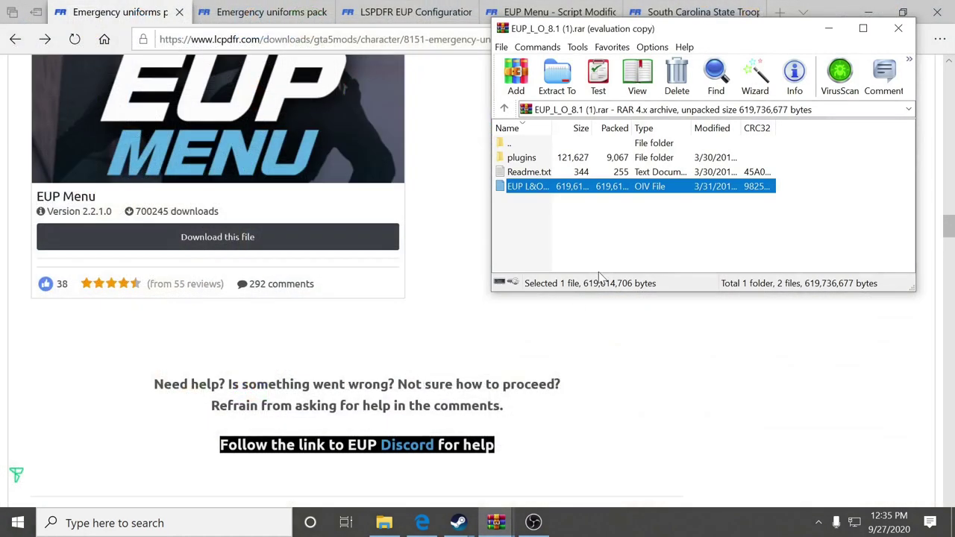
{"action": "left_click", "coordinate": [591, 236]}
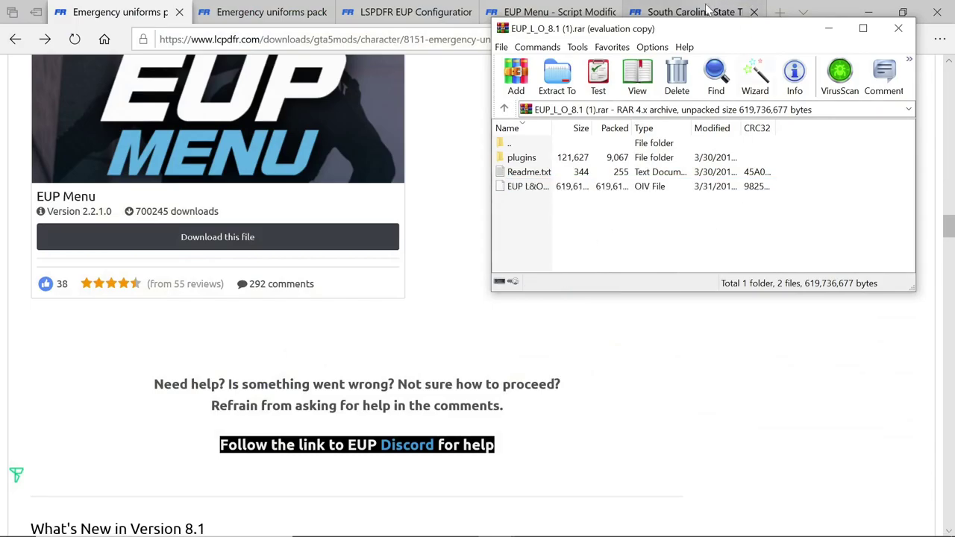
{"action": "scroll", "coordinate": [386, 289], "scroll_direction": "up", "scroll_amount": 10}
{"action": "scroll", "coordinate": [412, 367], "scroll_direction": "up", "scroll_amount": 15}
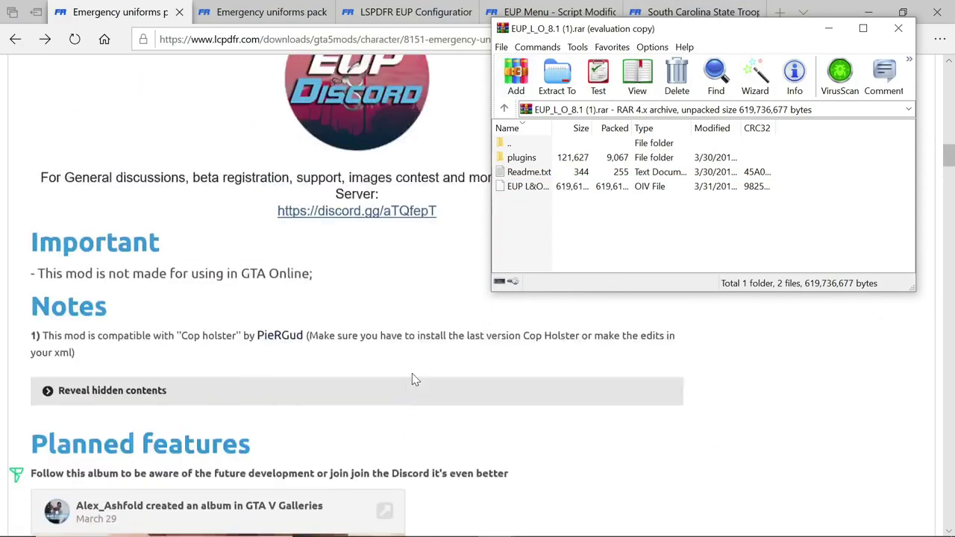
{"action": "scroll", "coordinate": [354, 326], "scroll_direction": "up", "scroll_amount": 2}
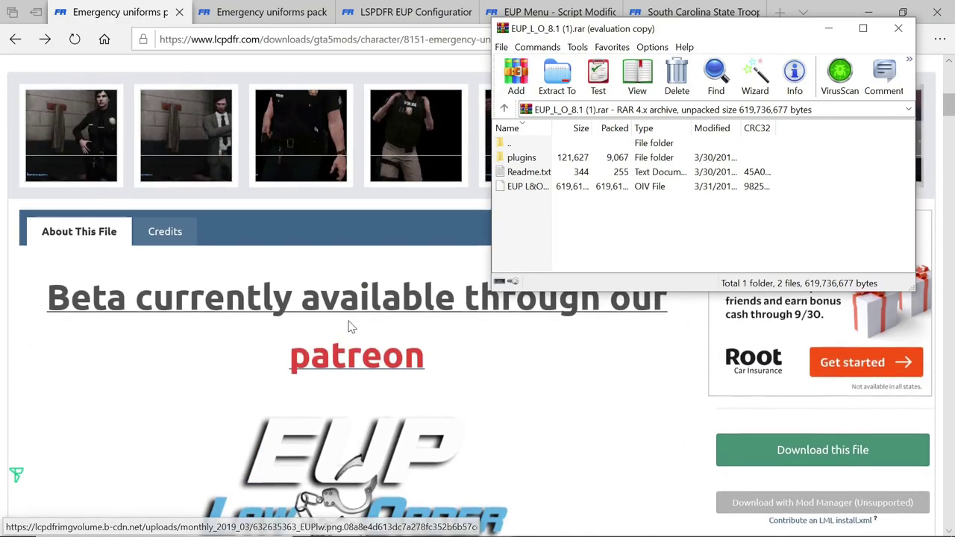
{"action": "scroll", "coordinate": [433, 384], "scroll_direction": "down", "scroll_amount": 1}
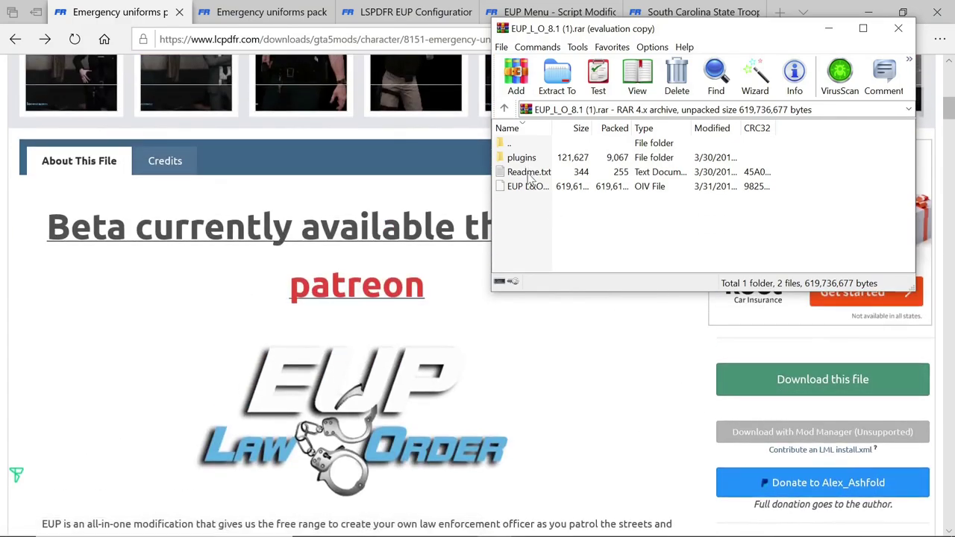
{"action": "double_click", "coordinate": [526, 147]}
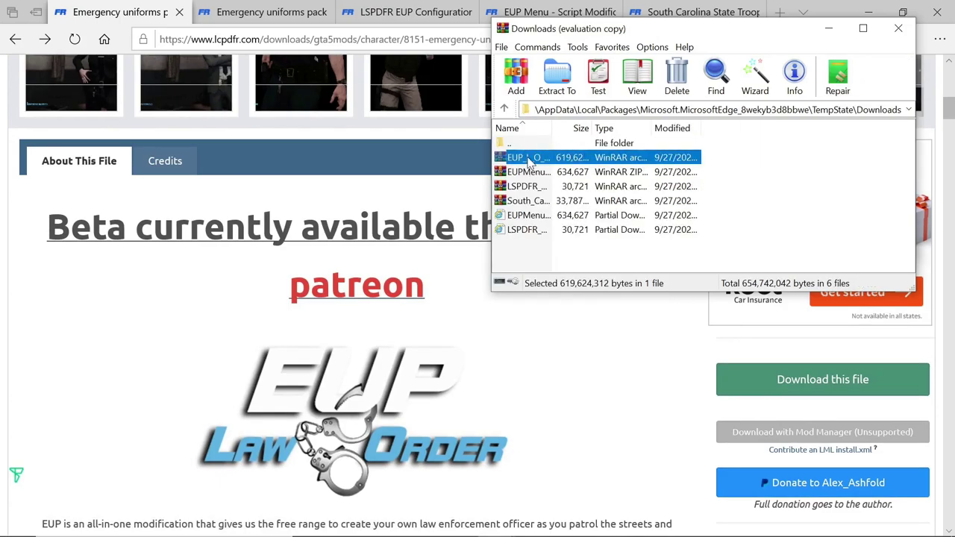
{"action": "double_click", "coordinate": [528, 158]}
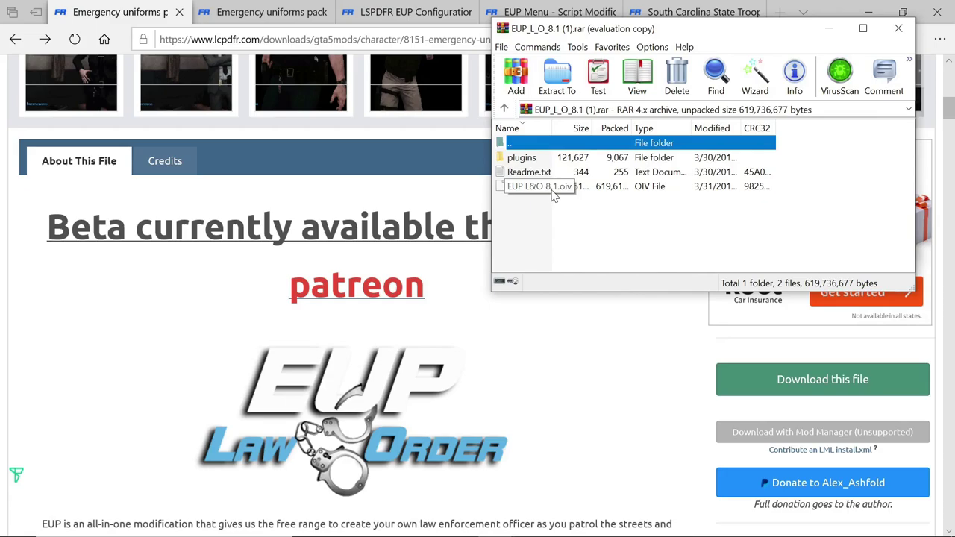
{"action": "left_click", "coordinate": [605, 234]}
Close the GTA V Properties window and minimize the browser, File Explorer and Steam.
{"action": "left_click", "coordinate": [870, 13]}
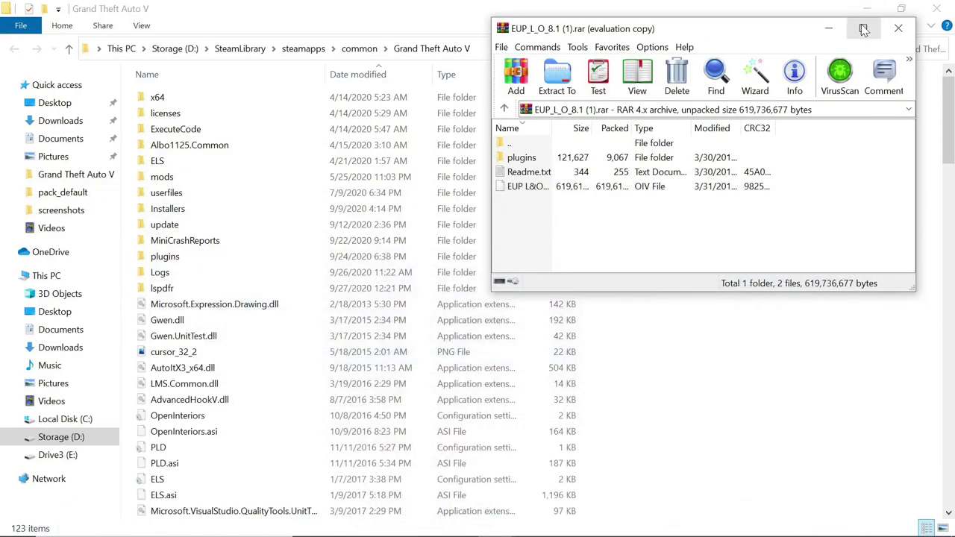
{"action": "left_click", "coordinate": [866, 8]}
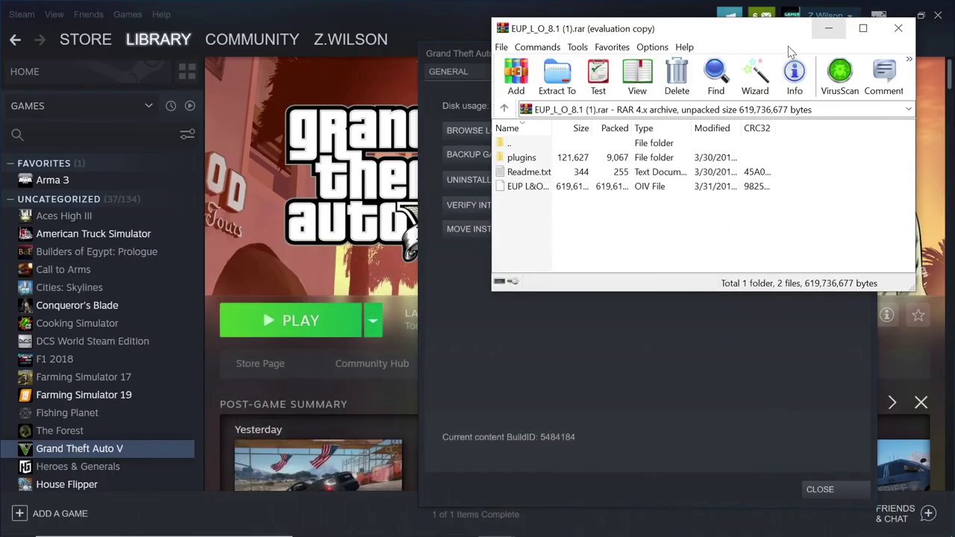
{"action": "left_click", "coordinate": [461, 49]}
{"action": "left_click", "coordinate": [875, 56]}
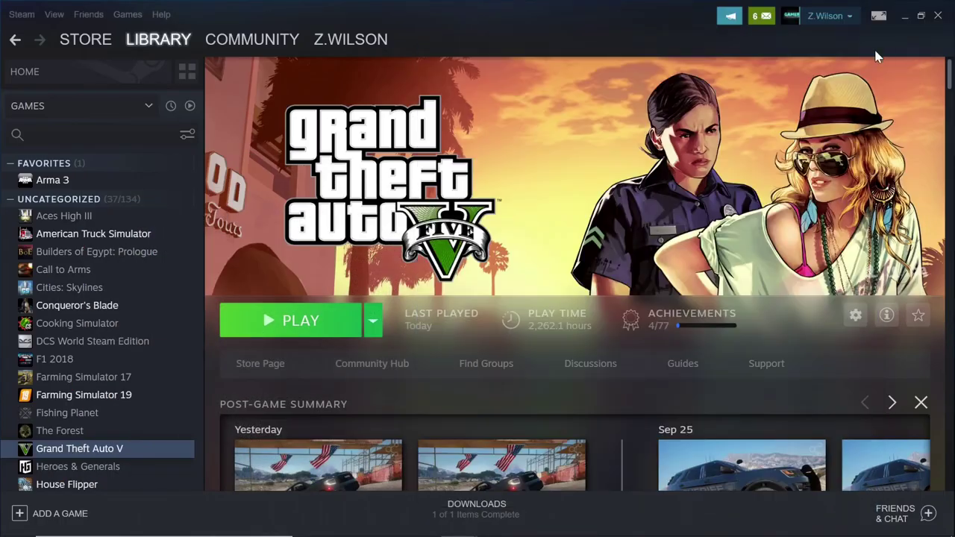
{"action": "left_click", "coordinate": [904, 16]}
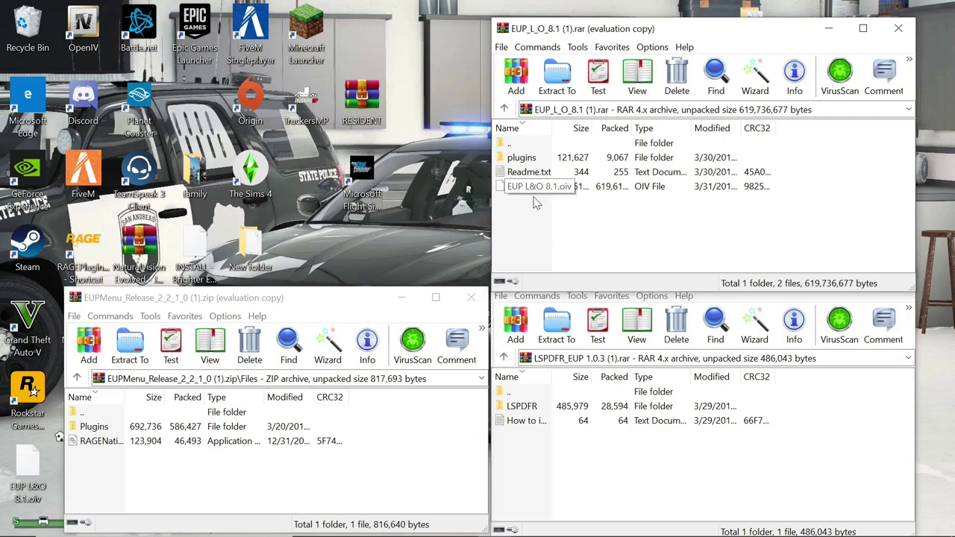
Extract EUP L&O 8.1.oiv from the archive onto the desktop, replacing the existing copy.
{"action": "left_click_drag", "start_coordinate": [538, 192], "coordinate": [423, 69]}
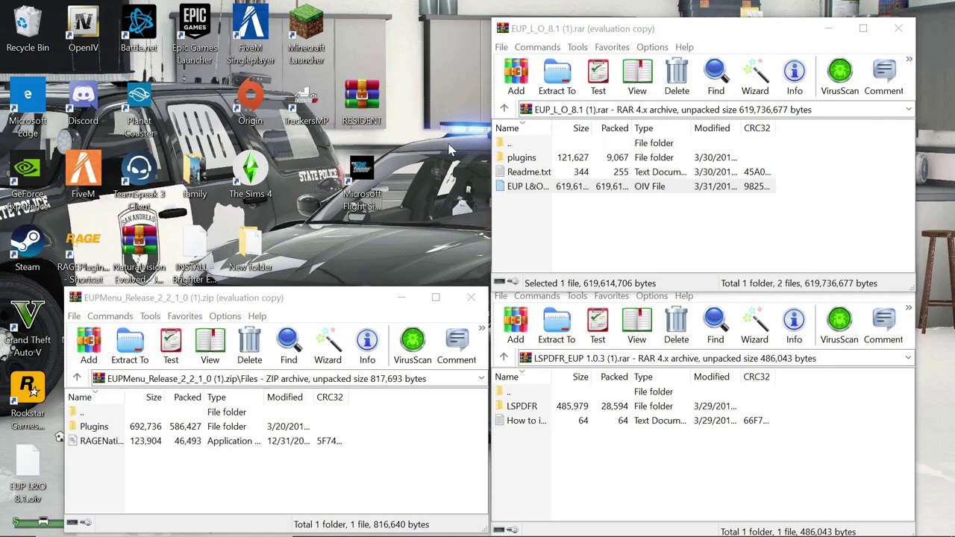
{"action": "left_click", "coordinate": [440, 249]}
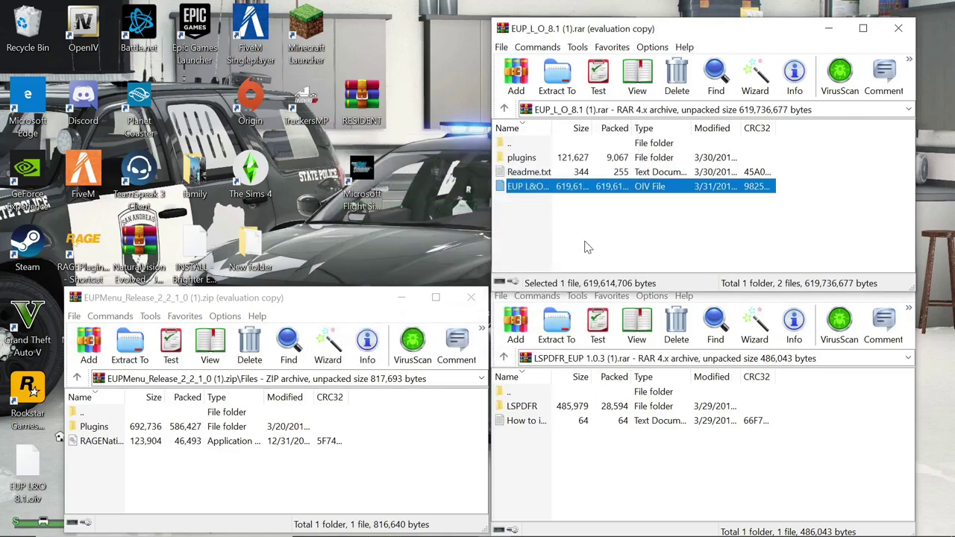
{"action": "left_click", "coordinate": [507, 226]}
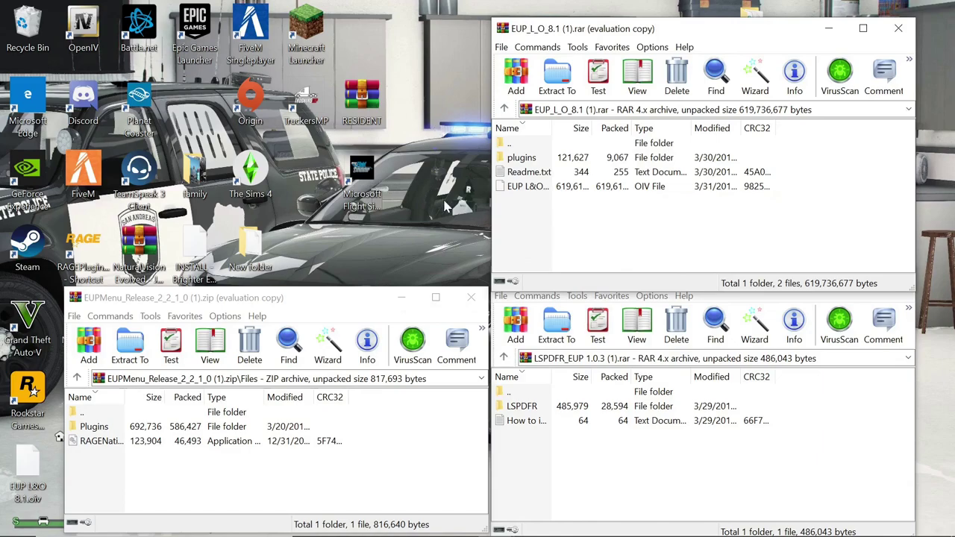
{"action": "left_click", "coordinate": [77, 35]}
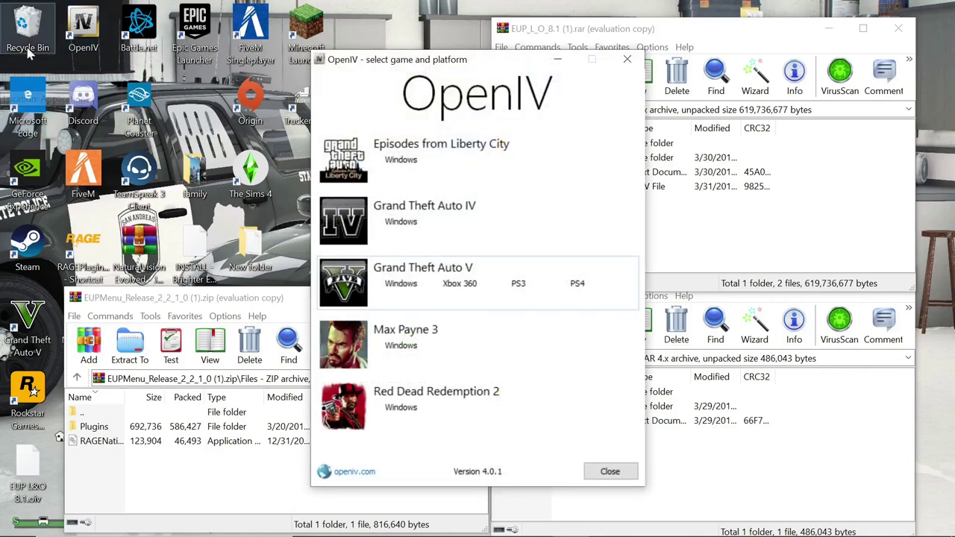
Open Grand Theft Auto V for Windows in OpenIV, enable edit mode, and start the Package Installer.
{"action": "left_click", "coordinate": [393, 285]}
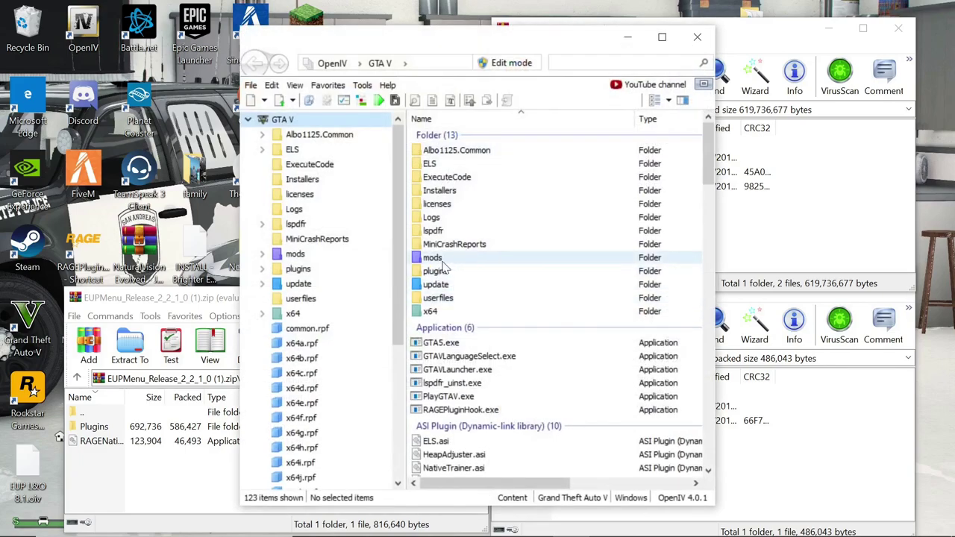
{"action": "left_click", "coordinate": [487, 64]}
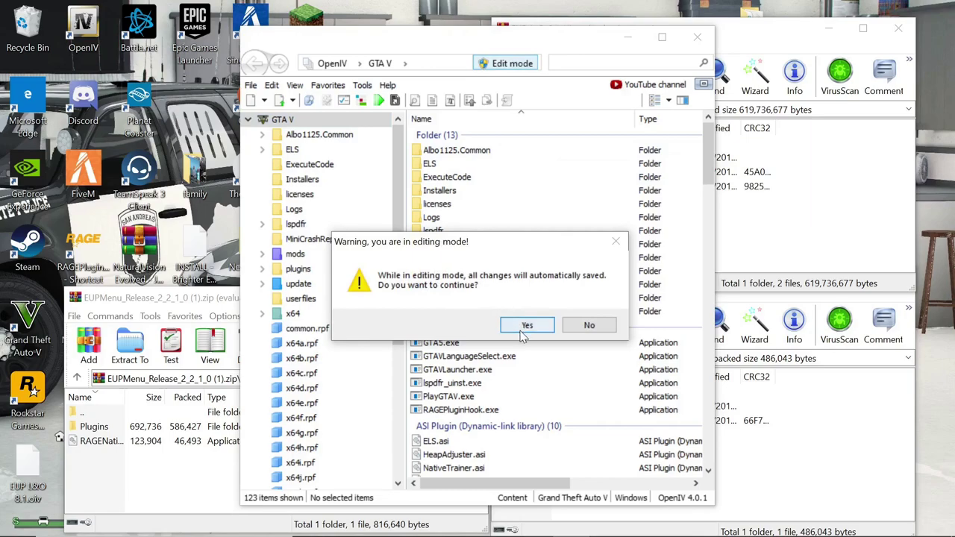
{"action": "left_click", "coordinate": [527, 325]}
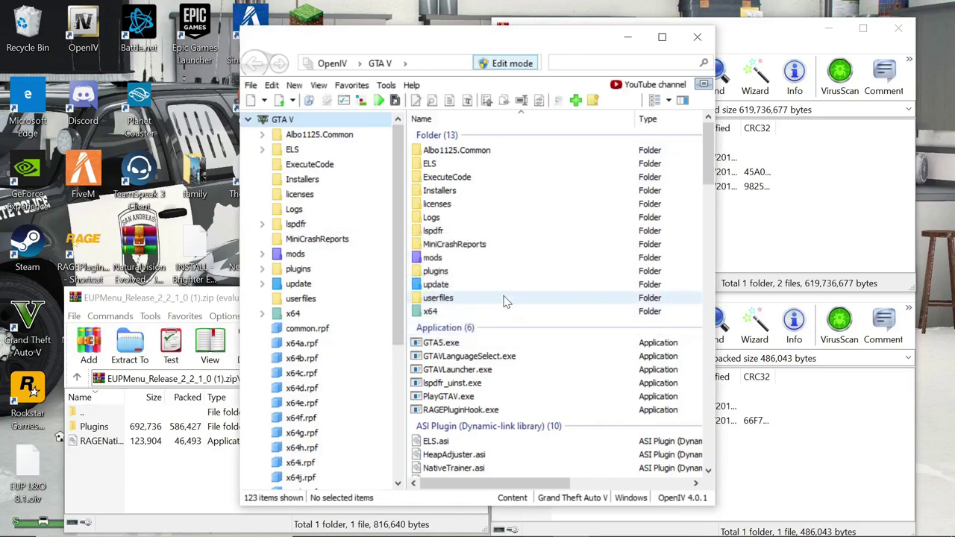
{"action": "left_click", "coordinate": [388, 87]}
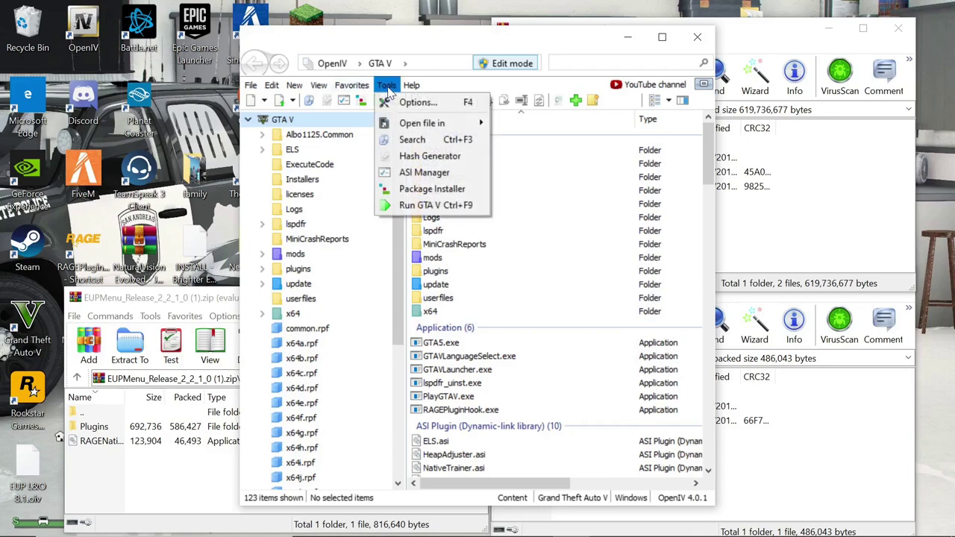
{"action": "left_click", "coordinate": [432, 189]}
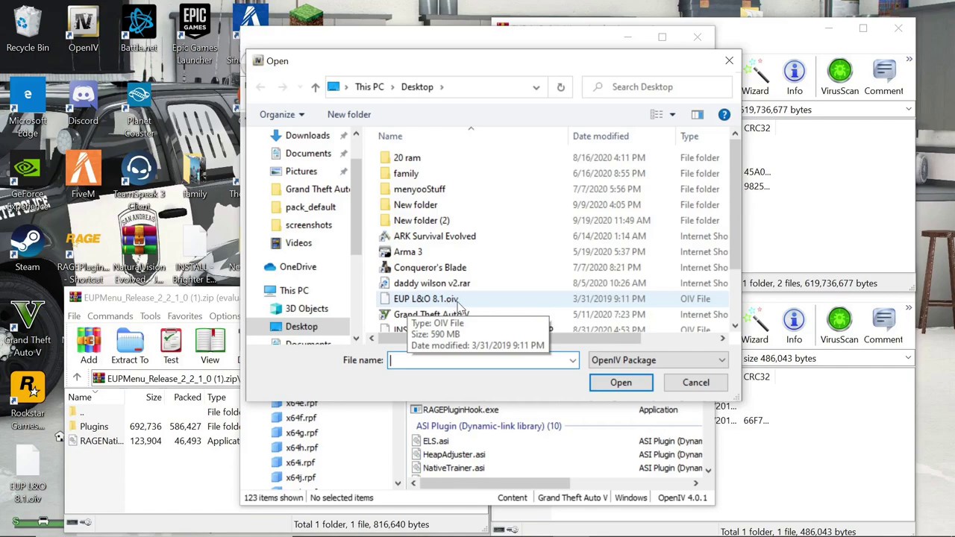
Install the EUP L&O 8.1.oiv package into the mods folder, then close the installer.
{"action": "left_click", "coordinate": [422, 300]}
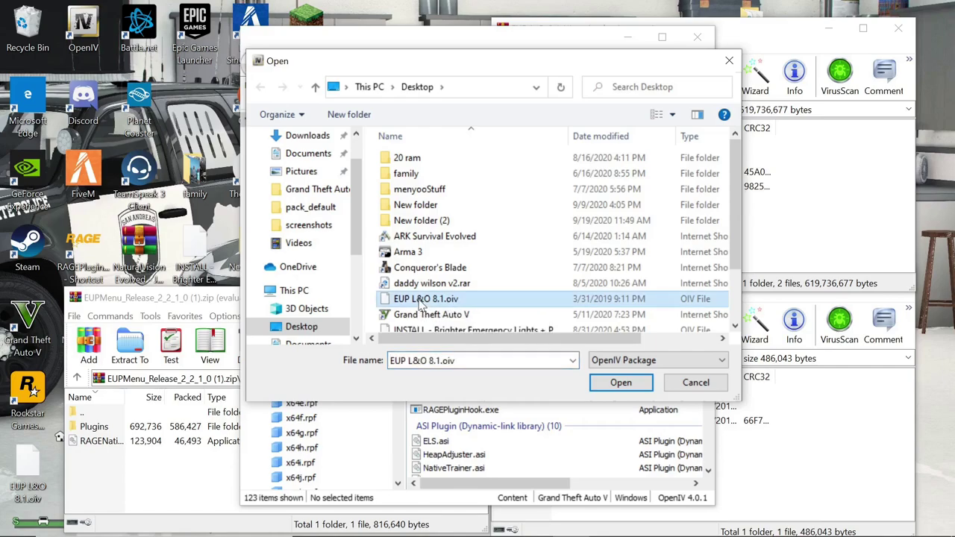
{"action": "double_click", "coordinate": [422, 300]}
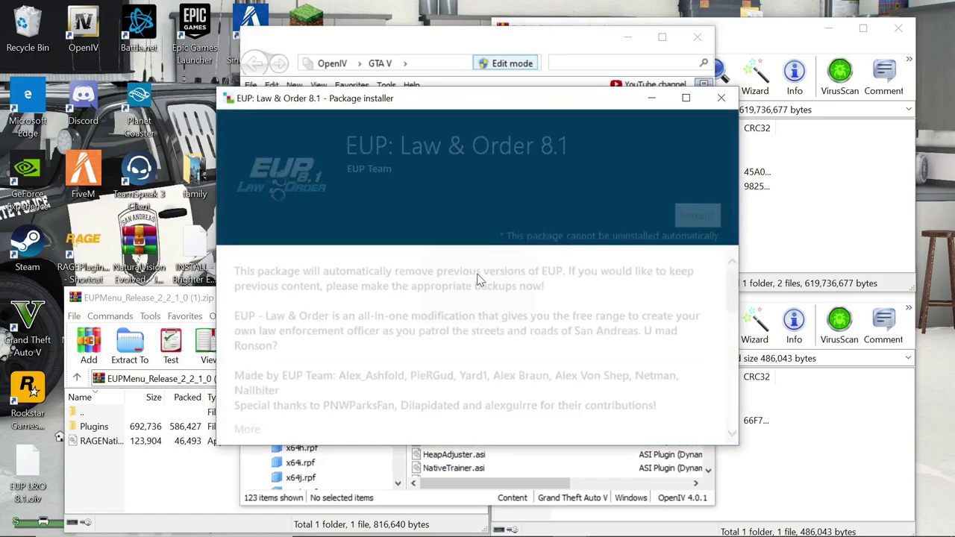
{"action": "left_click", "coordinate": [713, 216]}
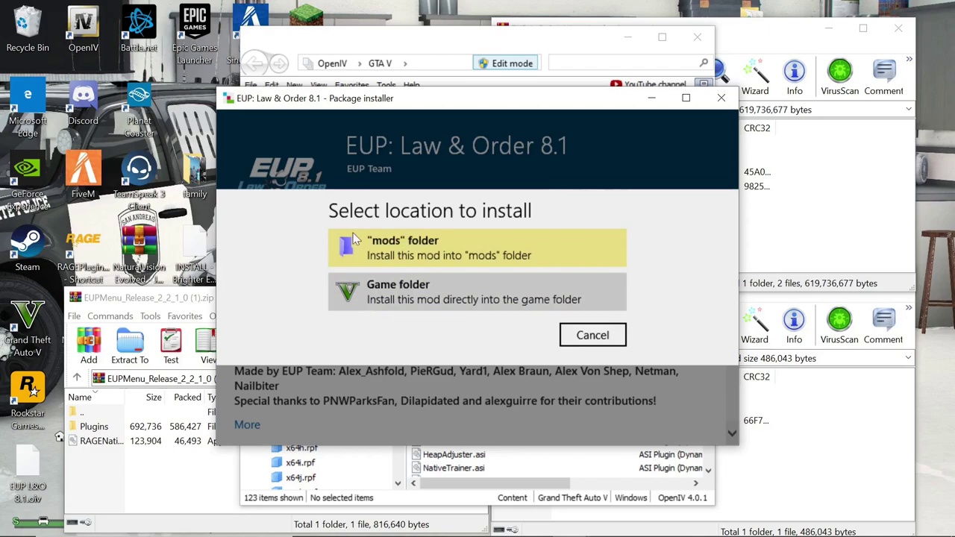
{"action": "left_click", "coordinate": [415, 251]}
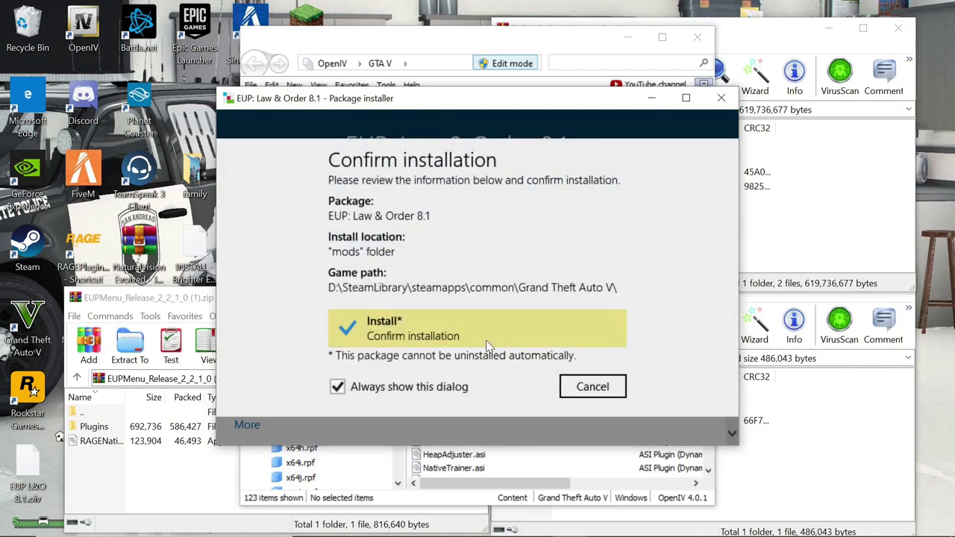
{"action": "left_click", "coordinate": [431, 340]}
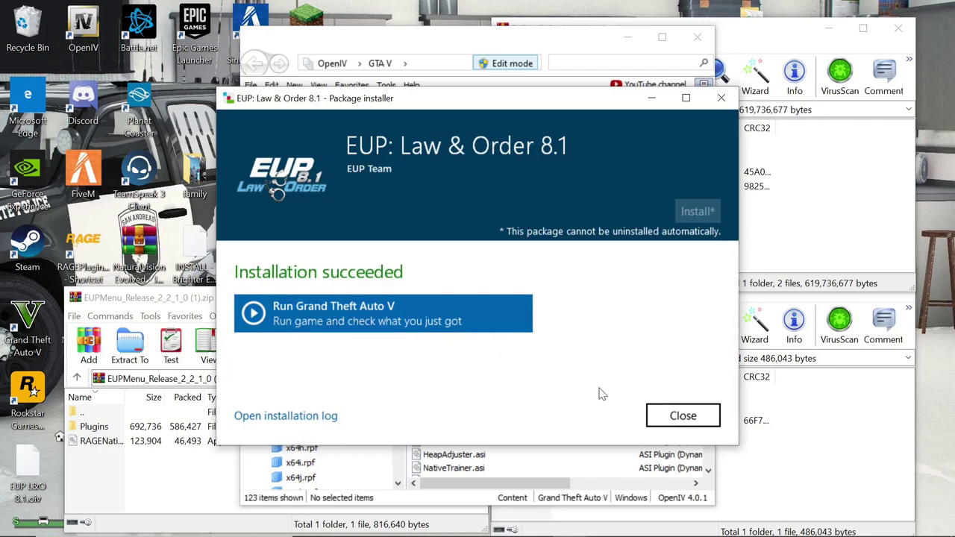
{"action": "left_click", "coordinate": [681, 416]}
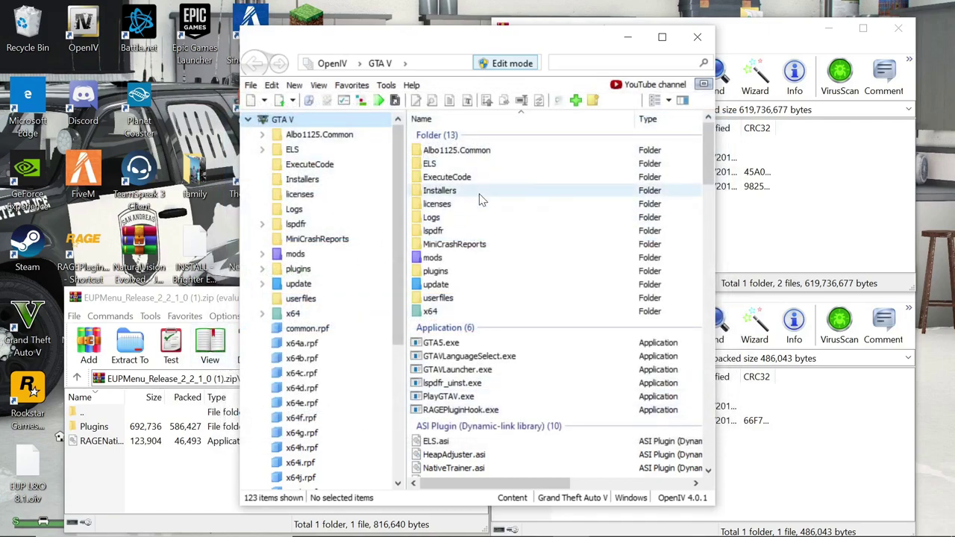
Copy the archive's plugins folder into the Grand Theft Auto V folder, replacing presetoutfits.ini.
{"action": "left_click", "coordinate": [743, 224]}
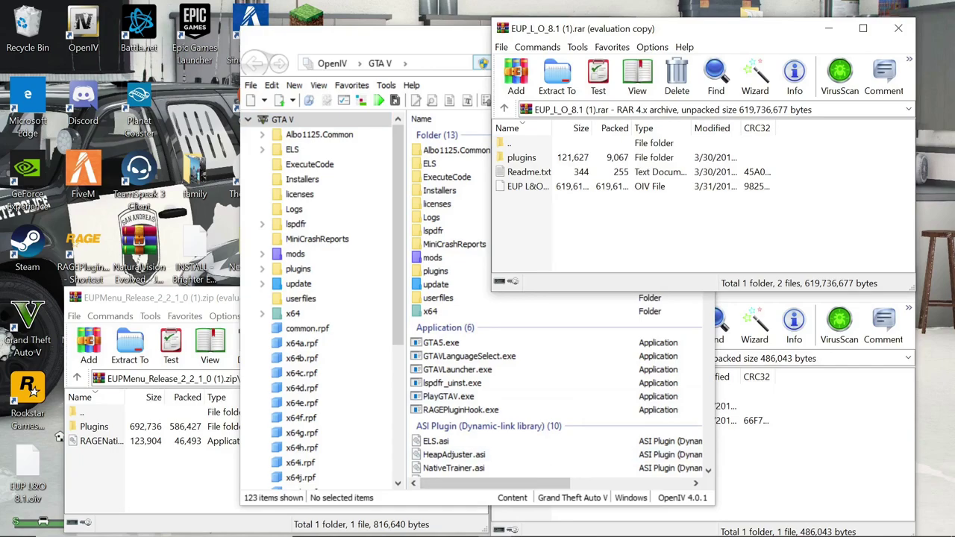
{"action": "mouse_move", "coordinate": [298, 531]}
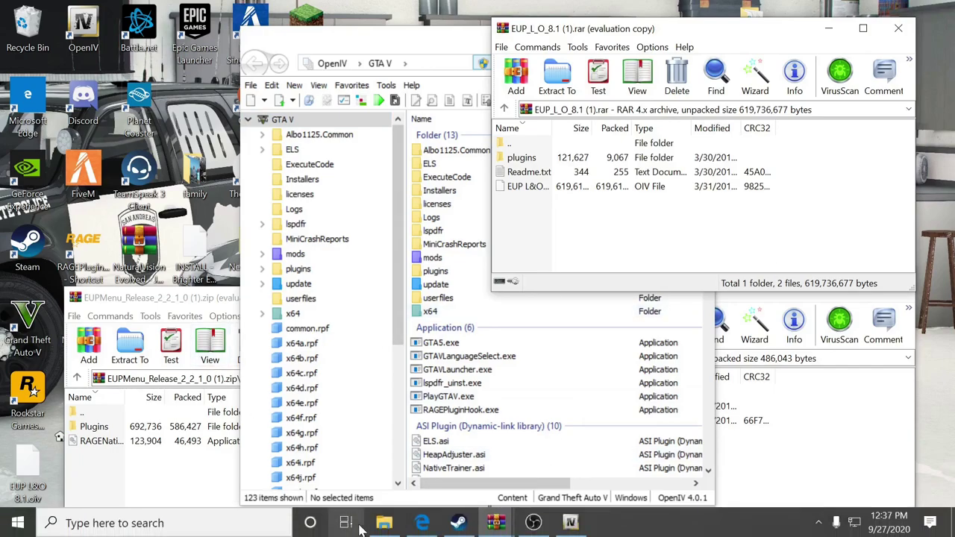
{"action": "left_click", "coordinate": [385, 524]}
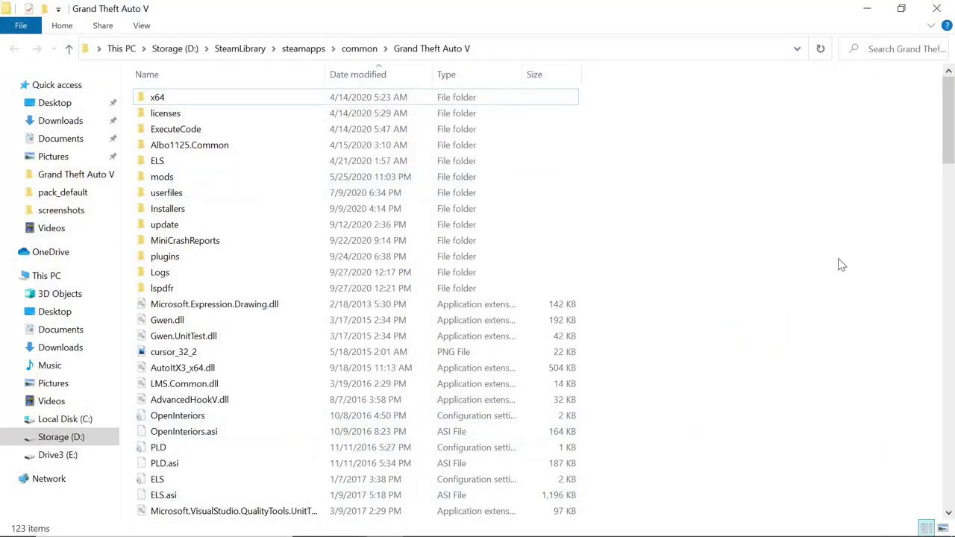
{"action": "mouse_move", "coordinate": [580, 534]}
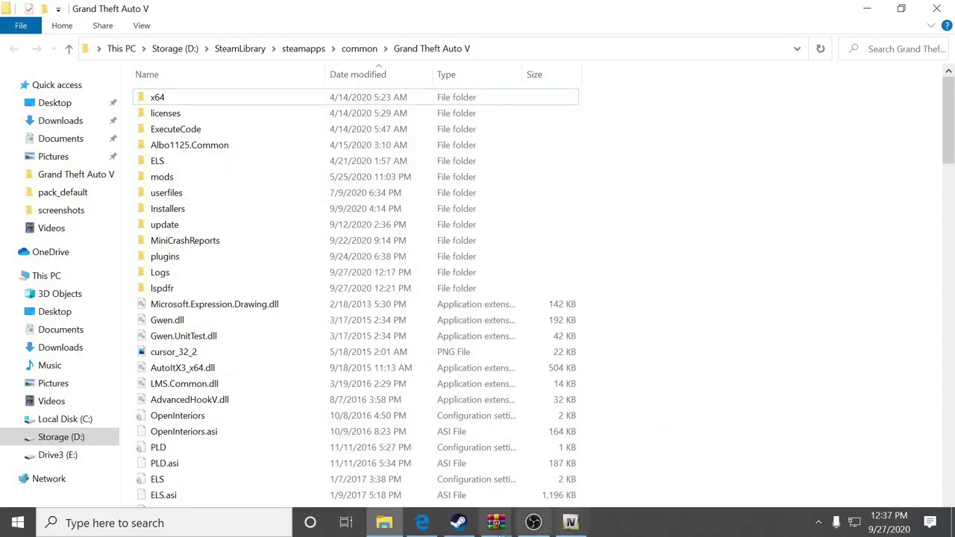
{"action": "mouse_move", "coordinate": [499, 528]}
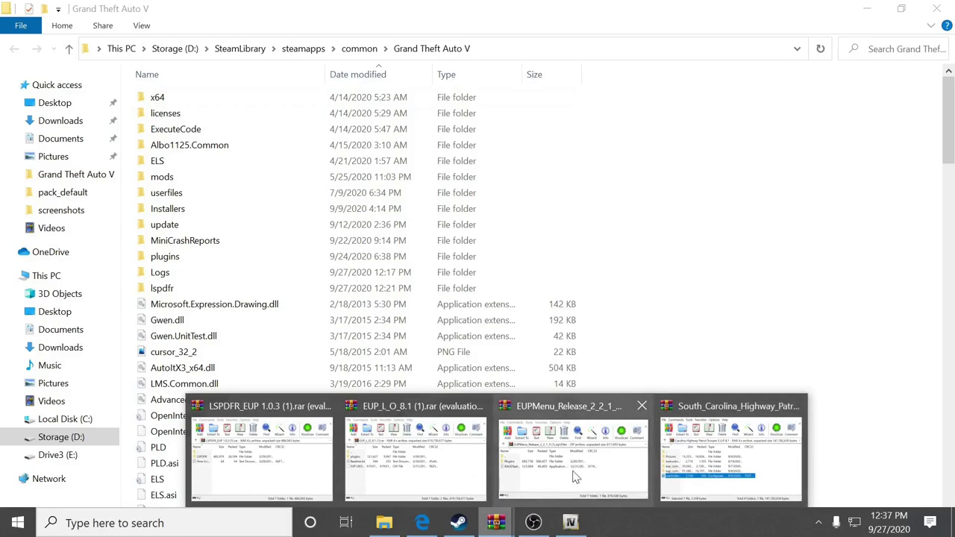
{"action": "left_click", "coordinate": [447, 470]}
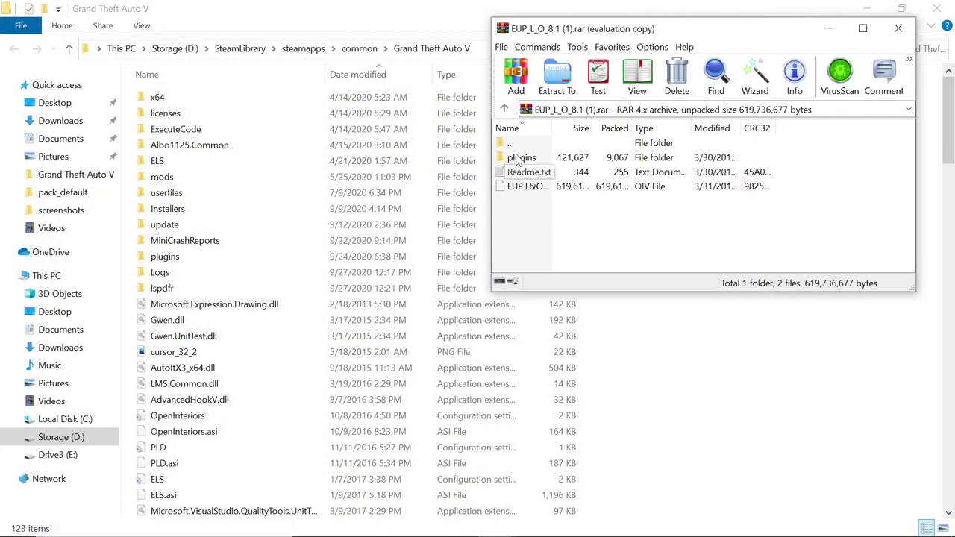
{"action": "left_click_drag", "start_coordinate": [519, 159], "coordinate": [674, 387]}
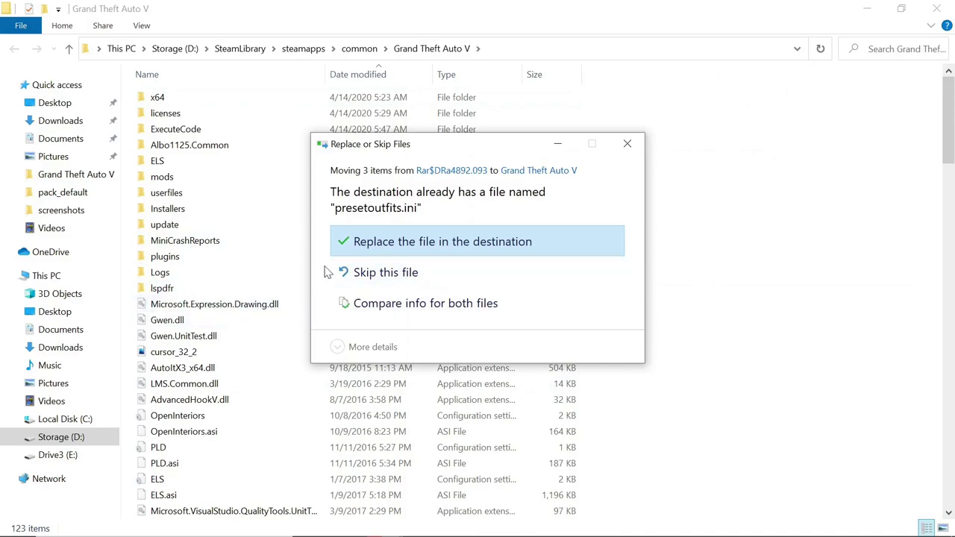
{"action": "left_click", "coordinate": [417, 249]}
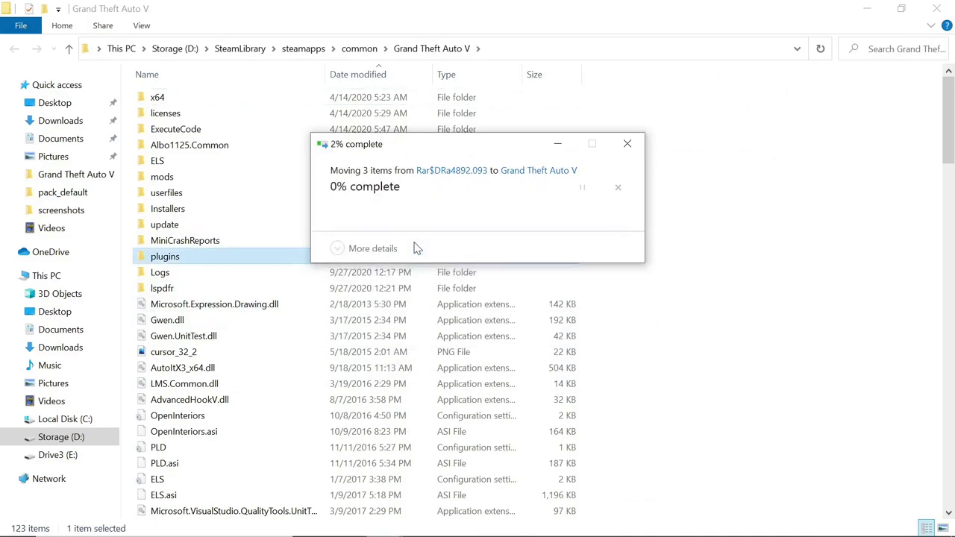
{"action": "left_click", "coordinate": [713, 332]}
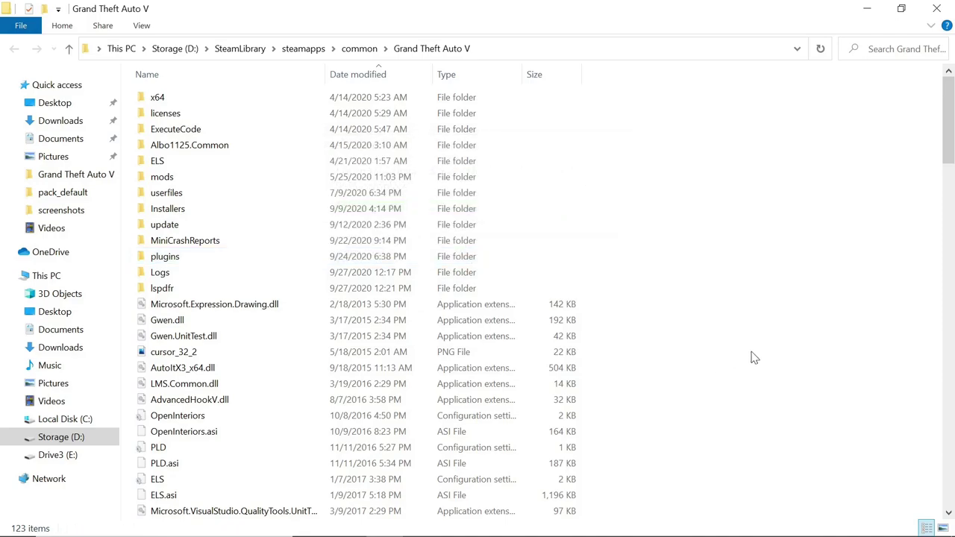
{"action": "mouse_move", "coordinate": [495, 523]}
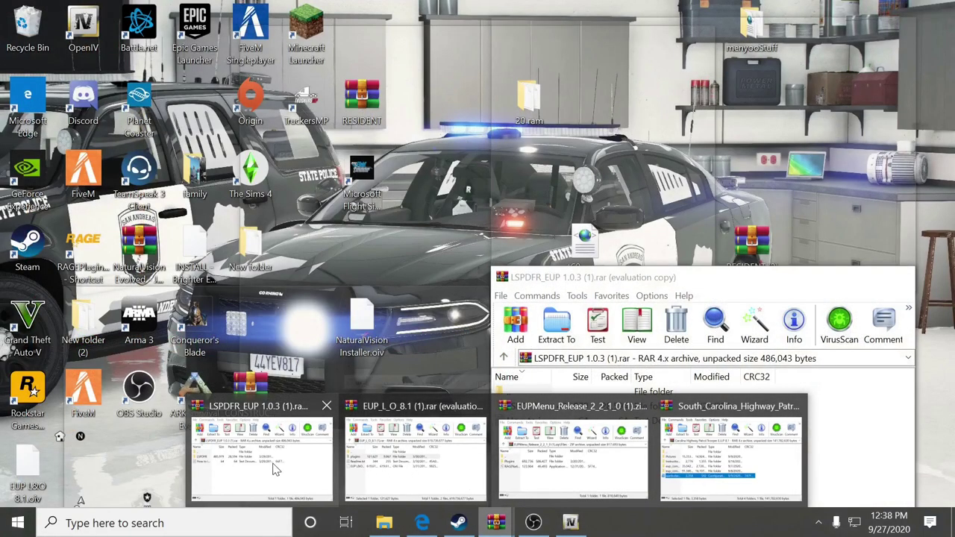
Move the LSPDFR folder from the LSPDFR_EUP 1.0.3 archive into the Grand Theft Auto V folder, replacing existing files.
{"action": "left_click", "coordinate": [276, 468]}
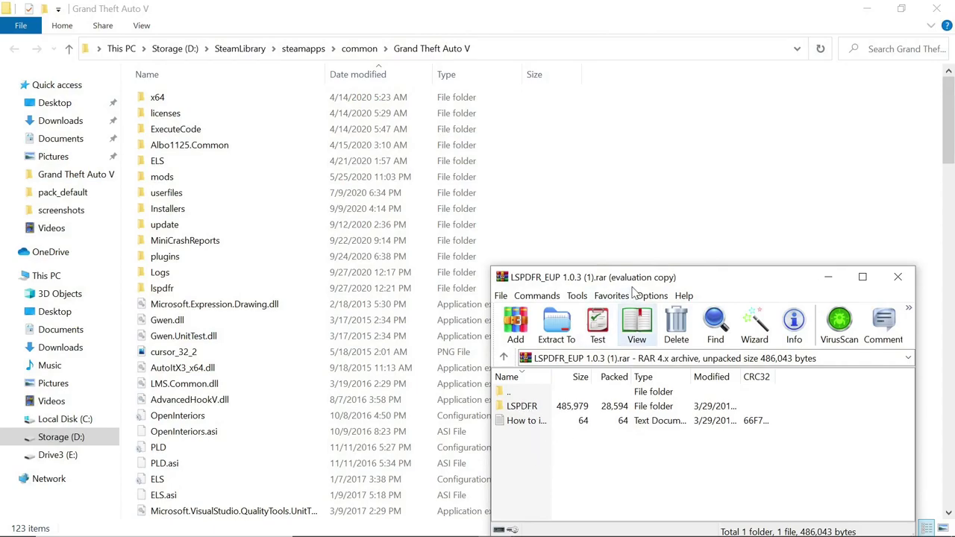
{"action": "left_click_drag", "start_coordinate": [634, 283], "coordinate": [723, 255]}
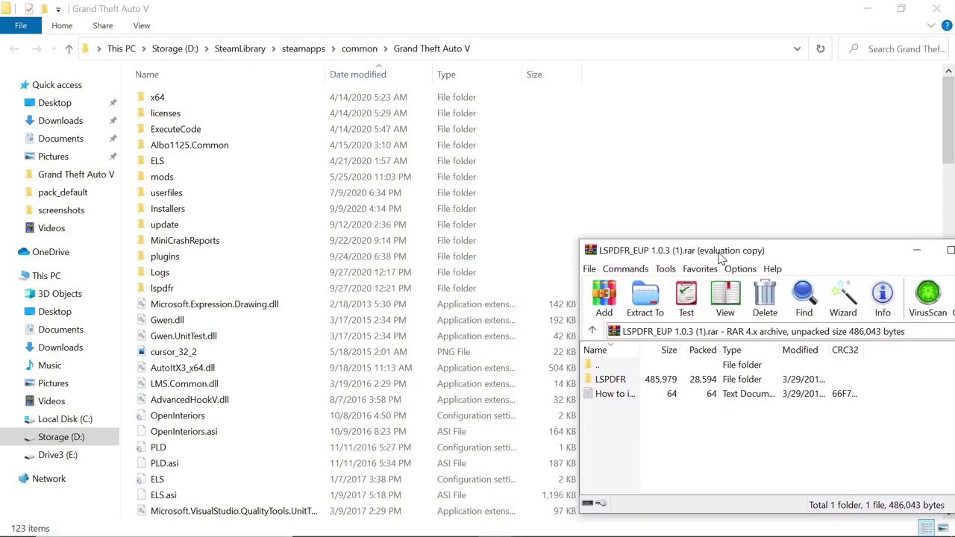
{"action": "left_click", "coordinate": [611, 380]}
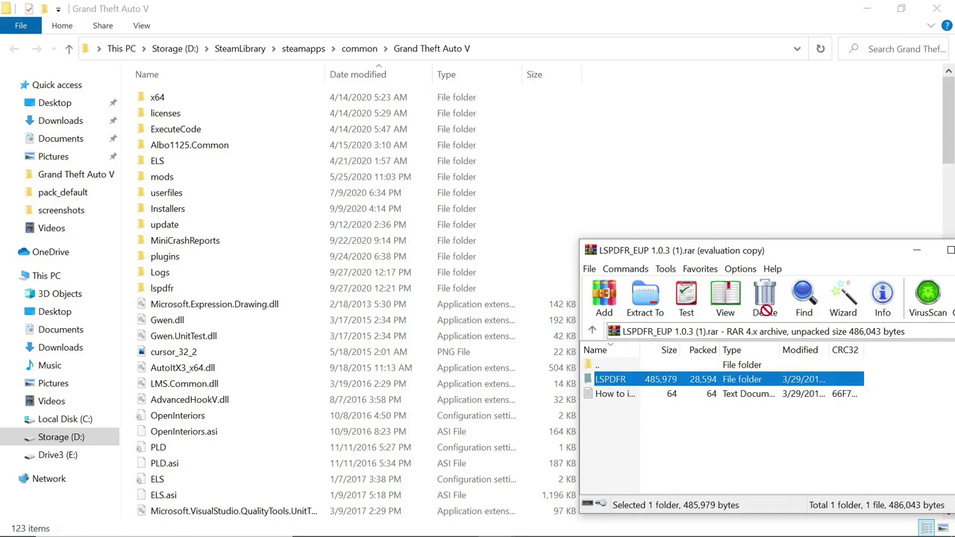
{"action": "left_click", "coordinate": [783, 215]}
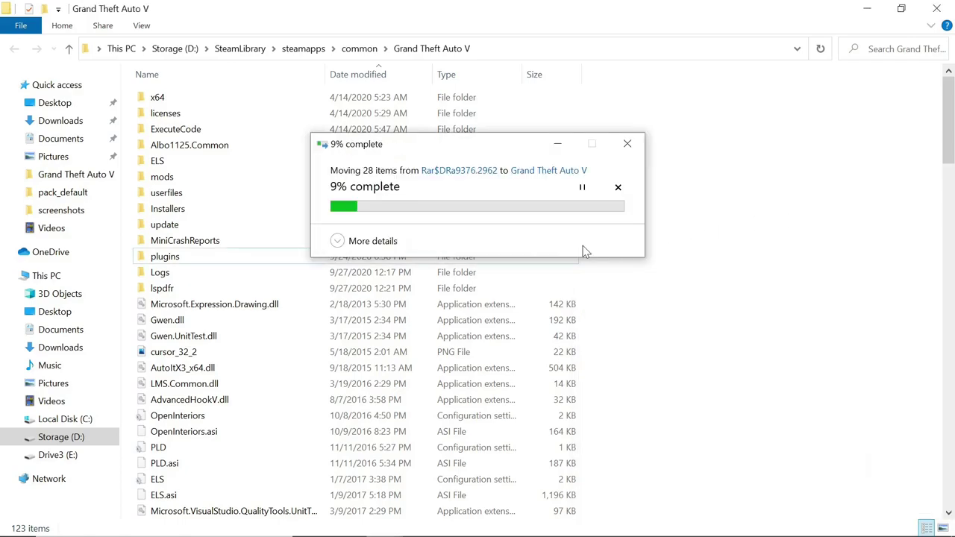
{"action": "left_click", "coordinate": [447, 234]}
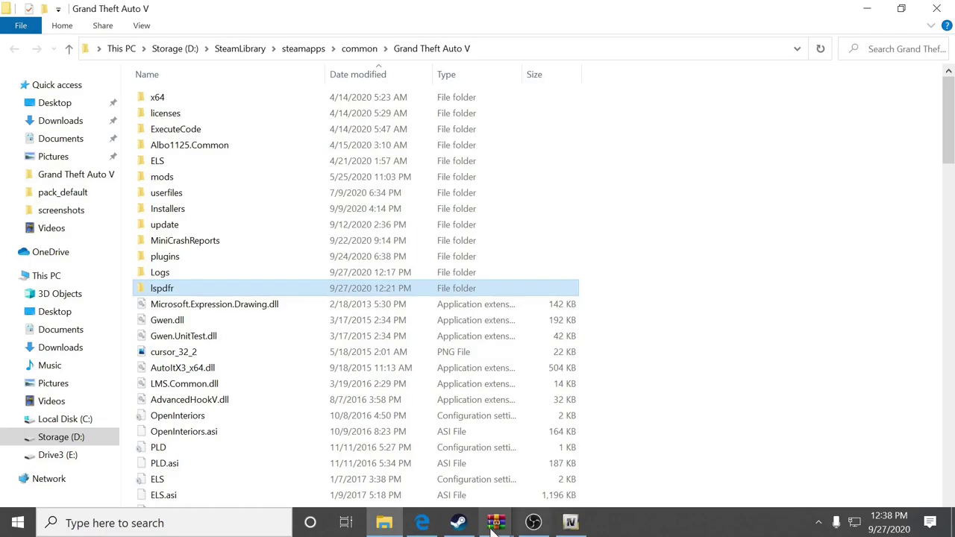
{"action": "left_click", "coordinate": [497, 525]}
Move the Plugins folder and RAGE application from the EUPMenu_Release archive into the game folder, replacing same-named files.
{"action": "left_click", "coordinate": [590, 485]}
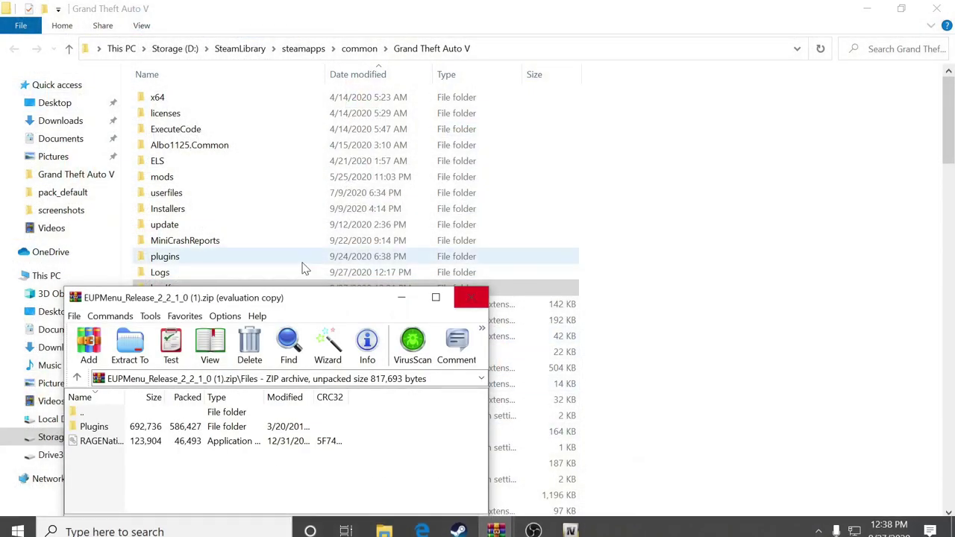
{"action": "left_click_drag", "start_coordinate": [258, 301], "coordinate": [721, 200]}
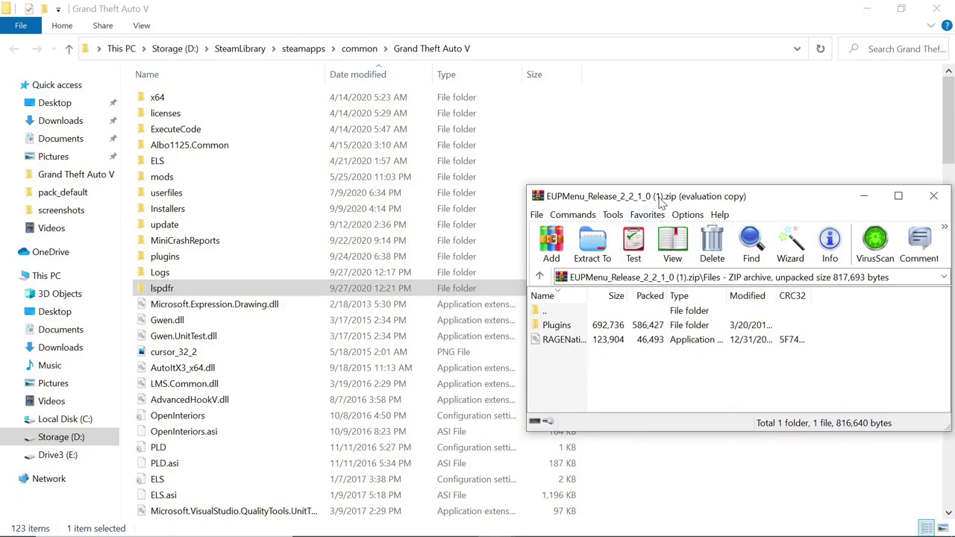
{"action": "left_click_drag", "start_coordinate": [660, 201], "coordinate": [722, 180]}
{"action": "left_click_drag", "start_coordinate": [610, 366], "coordinate": [660, 440]}
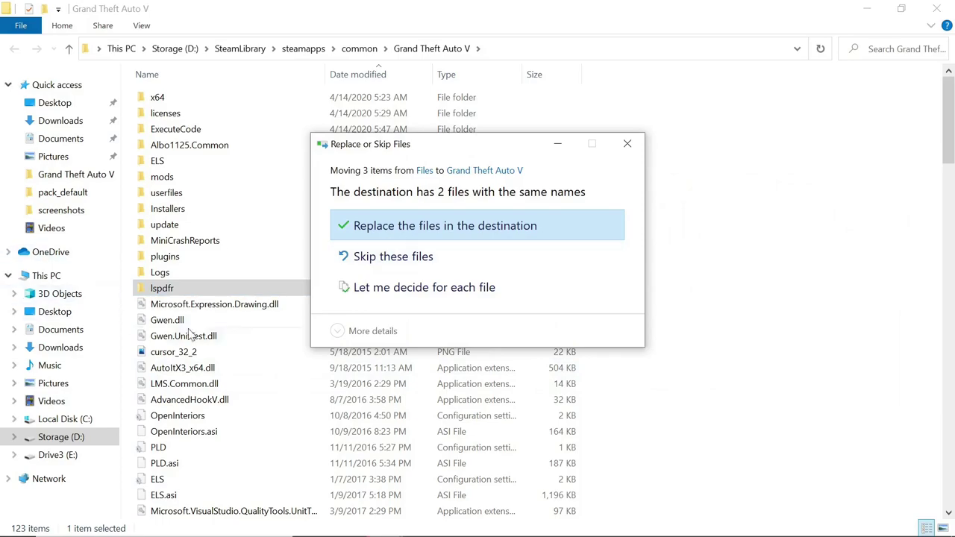
{"action": "left_click", "coordinate": [349, 234]}
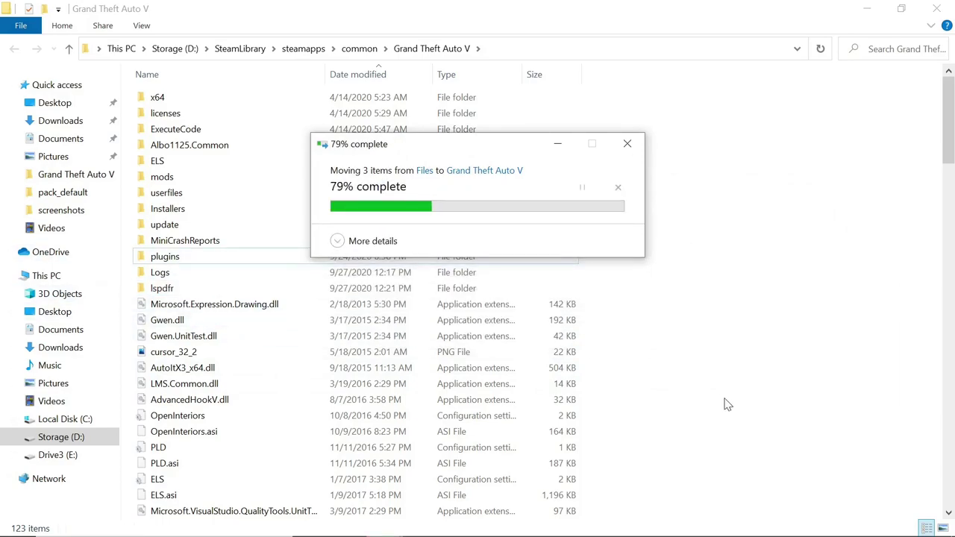
Switch back to the web browser.
{"action": "mouse_move", "coordinate": [573, 533]}
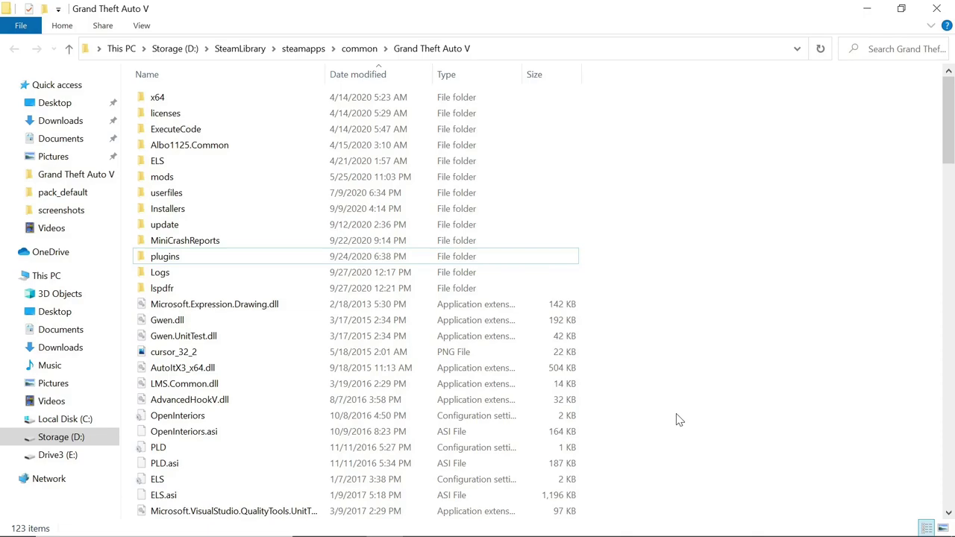
{"action": "mouse_move", "coordinate": [619, 535]}
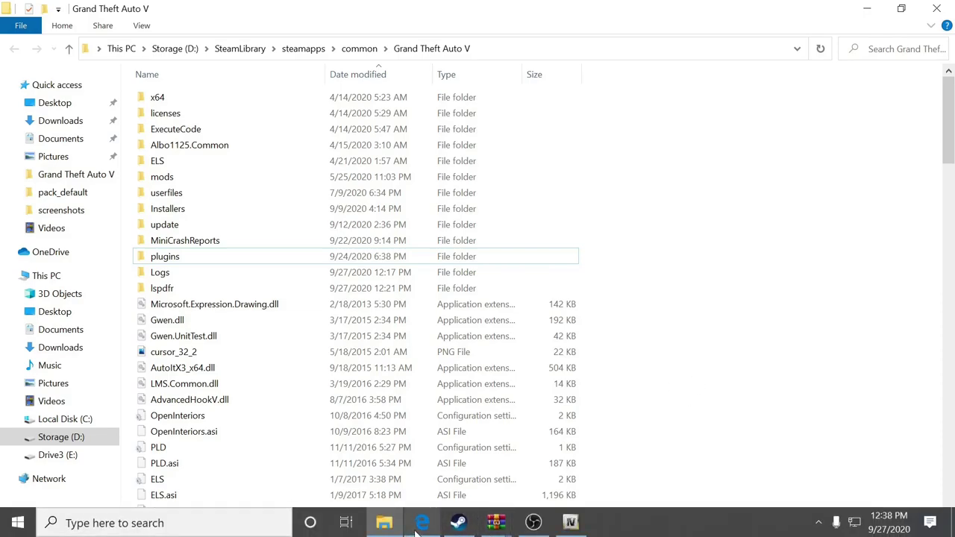
{"action": "left_click", "coordinate": [422, 522]}
Return from the South Carolina State Trooper page to the Character listing page 2 and locate its entry.
{"action": "scroll", "coordinate": [548, 123], "scroll_direction": "up", "scroll_amount": 5}
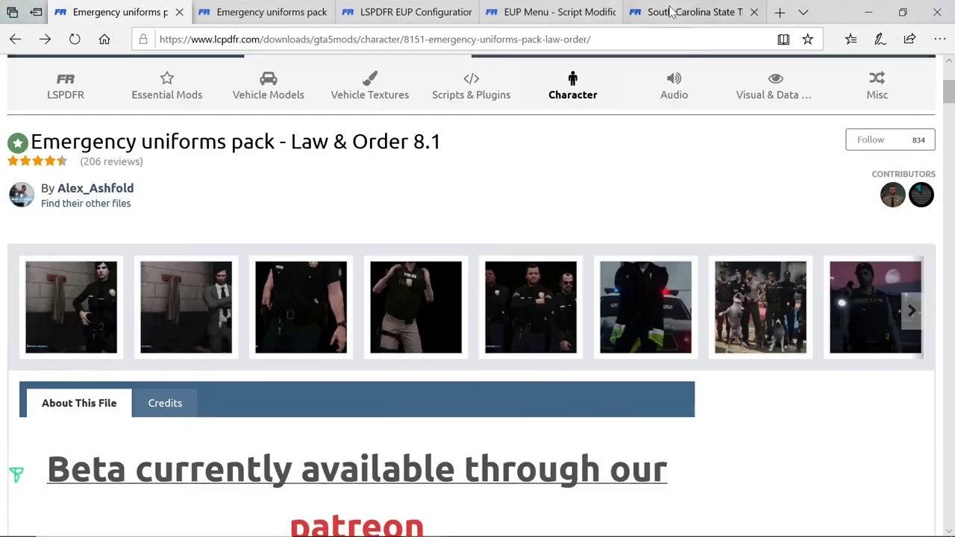
{"action": "left_click", "coordinate": [694, 12]}
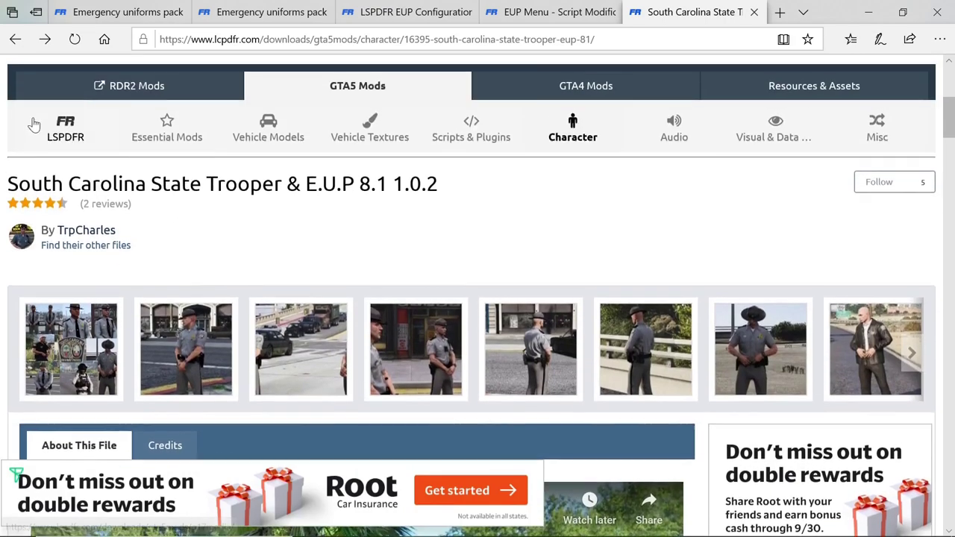
{"action": "left_click", "coordinate": [14, 39]}
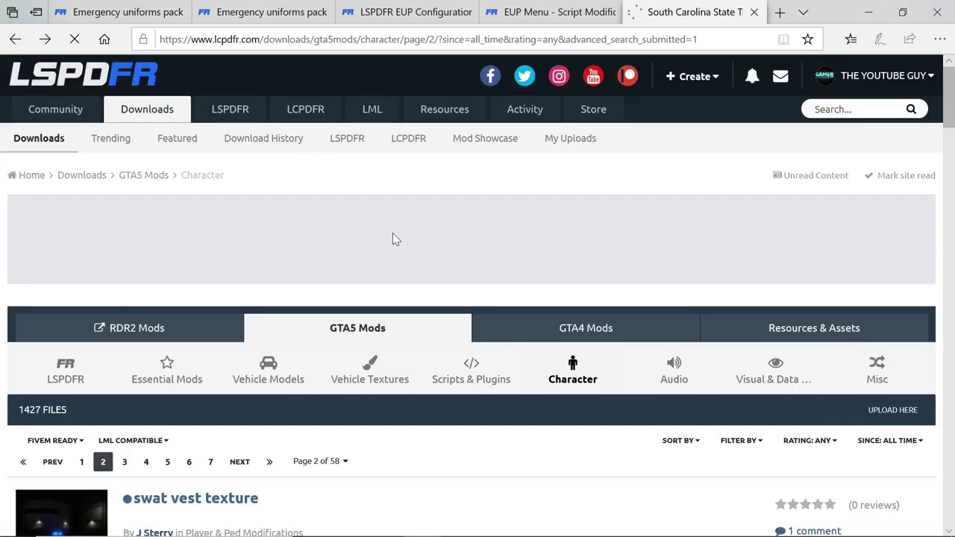
{"action": "scroll", "coordinate": [393, 239], "scroll_direction": "up", "scroll_amount": 2}
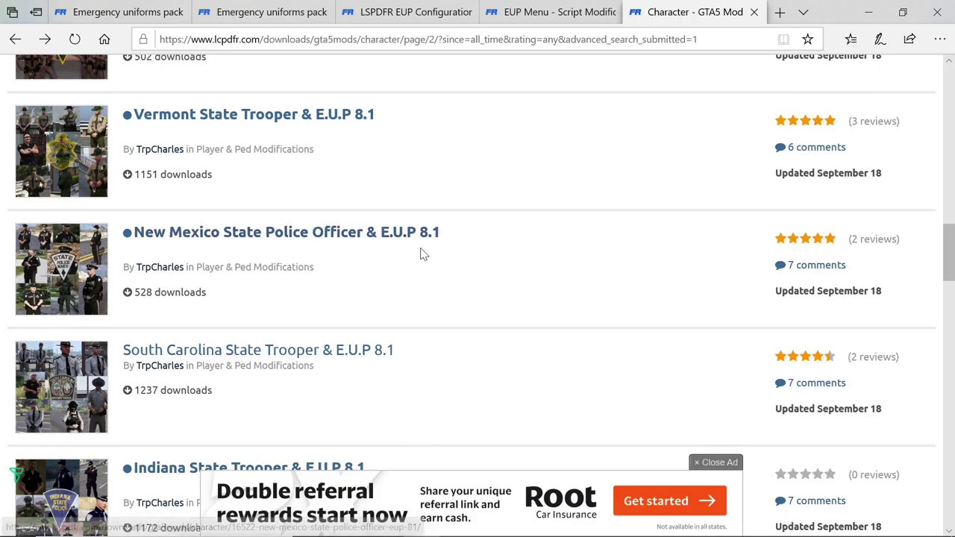
{"action": "scroll", "coordinate": [375, 268], "scroll_direction": "up", "scroll_amount": 3}
{"action": "scroll", "coordinate": [375, 269], "scroll_direction": "up", "scroll_amount": 1}
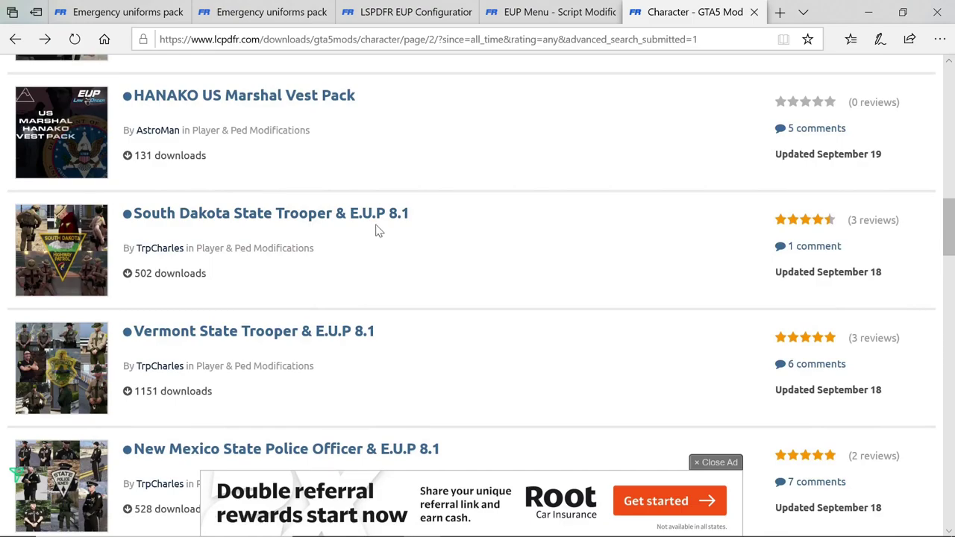
{"action": "scroll", "coordinate": [377, 231], "scroll_direction": "down", "scroll_amount": 1}
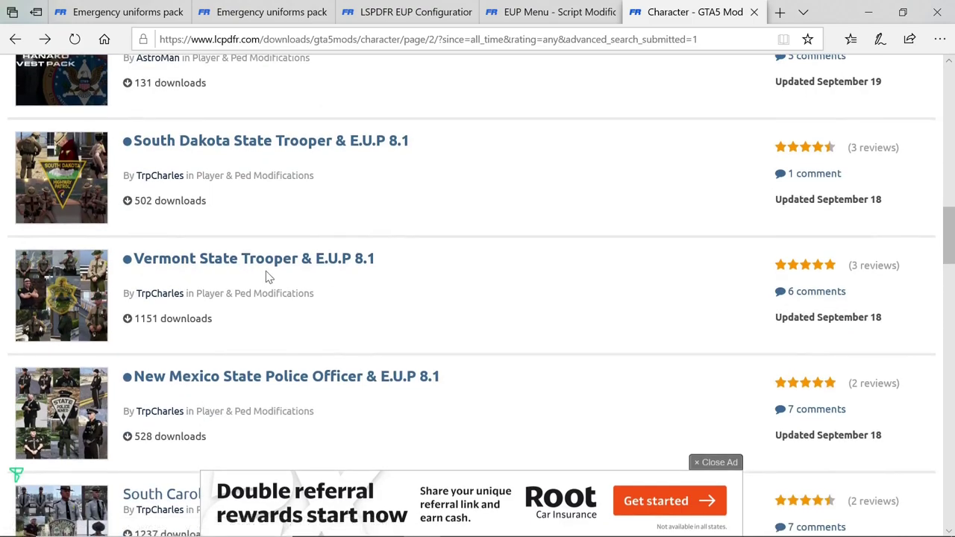
{"action": "scroll", "coordinate": [326, 322], "scroll_direction": "down", "scroll_amount": 1}
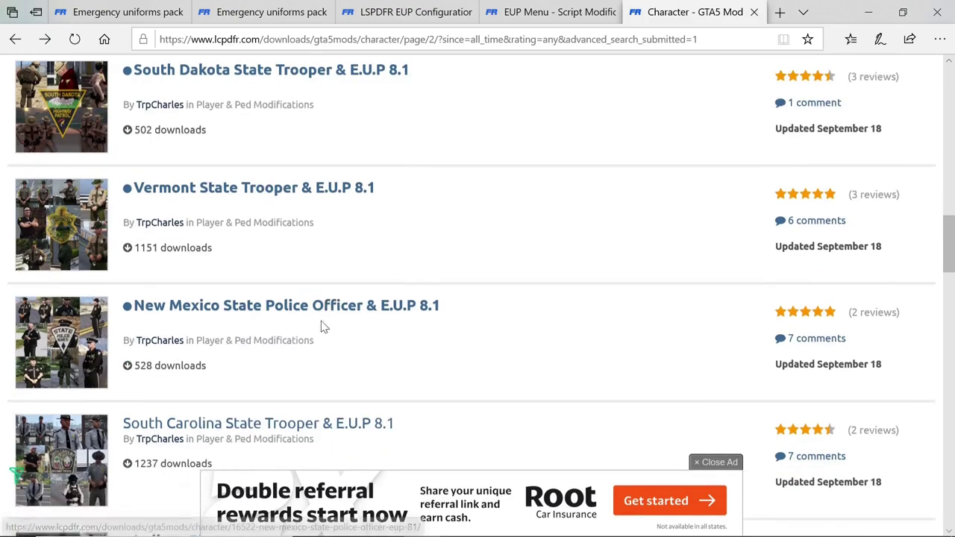
{"action": "scroll", "coordinate": [351, 345], "scroll_direction": "down", "scroll_amount": 1}
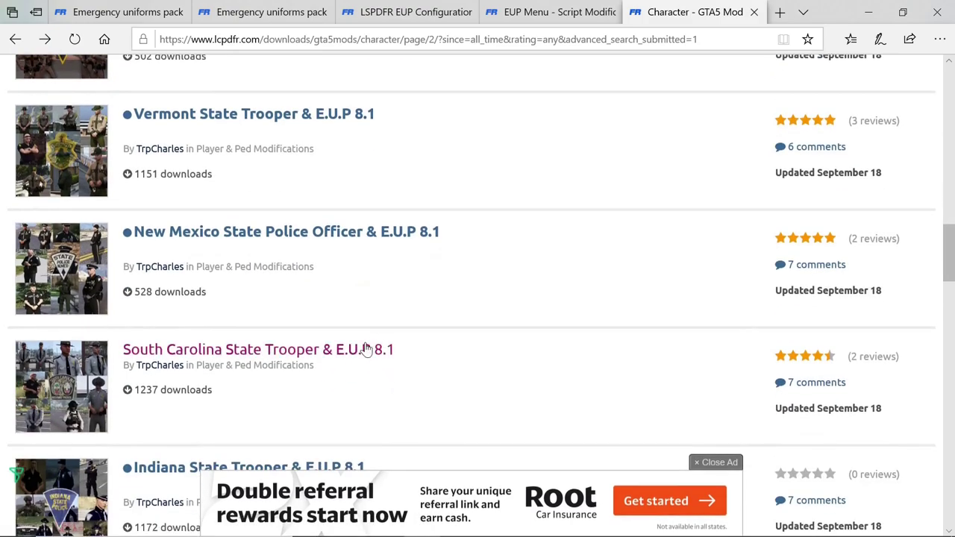
{"action": "scroll", "coordinate": [261, 373], "scroll_direction": "down", "scroll_amount": 1}
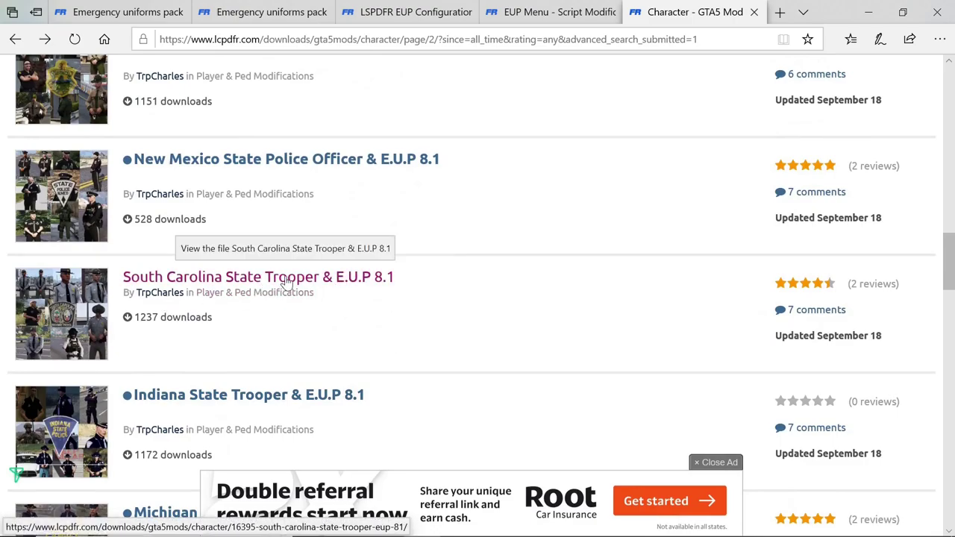
{"action": "scroll", "coordinate": [166, 213], "scroll_direction": "up", "scroll_amount": 1}
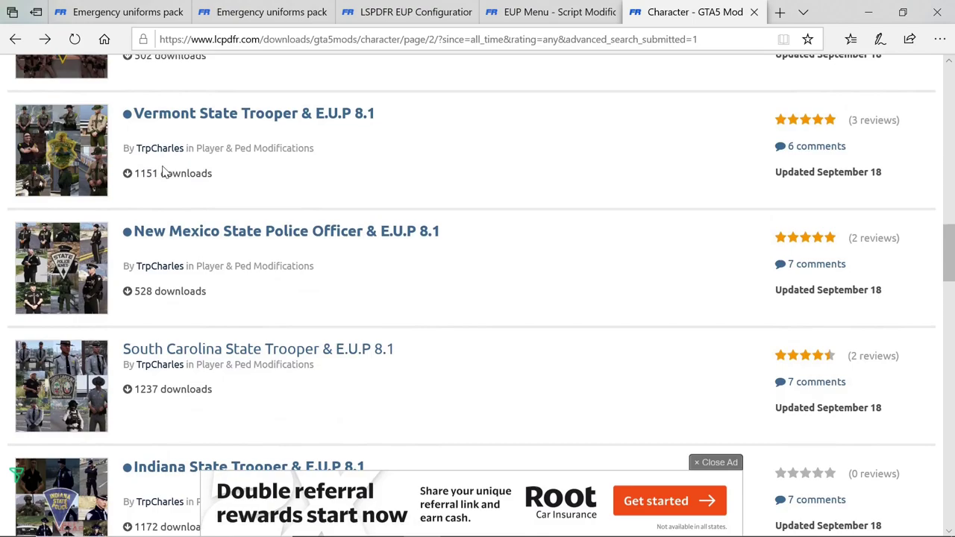
{"action": "scroll", "coordinate": [157, 273], "scroll_direction": "down", "scroll_amount": 1}
{"action": "scroll", "coordinate": [168, 291], "scroll_direction": "down", "scroll_amount": 2}
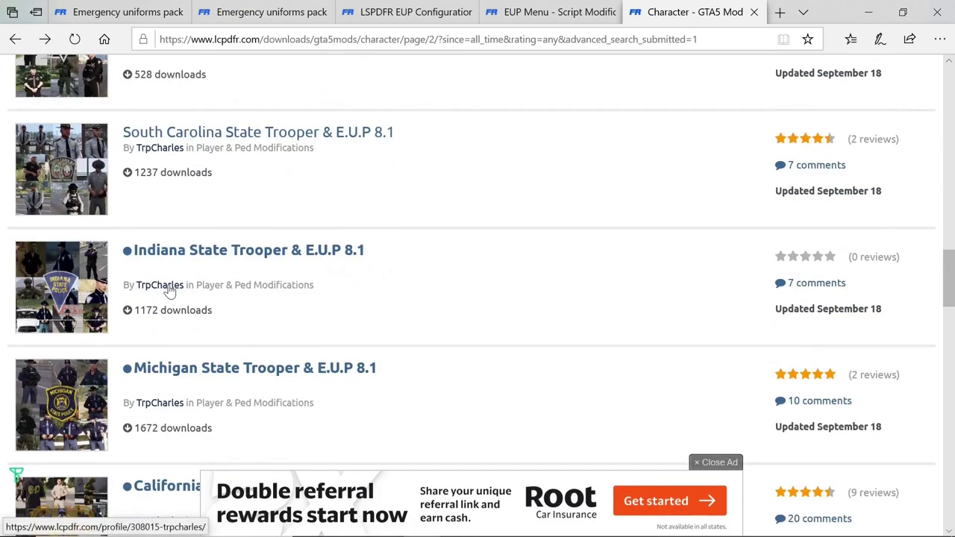
{"action": "scroll", "coordinate": [254, 340], "scroll_direction": "down", "scroll_amount": 2}
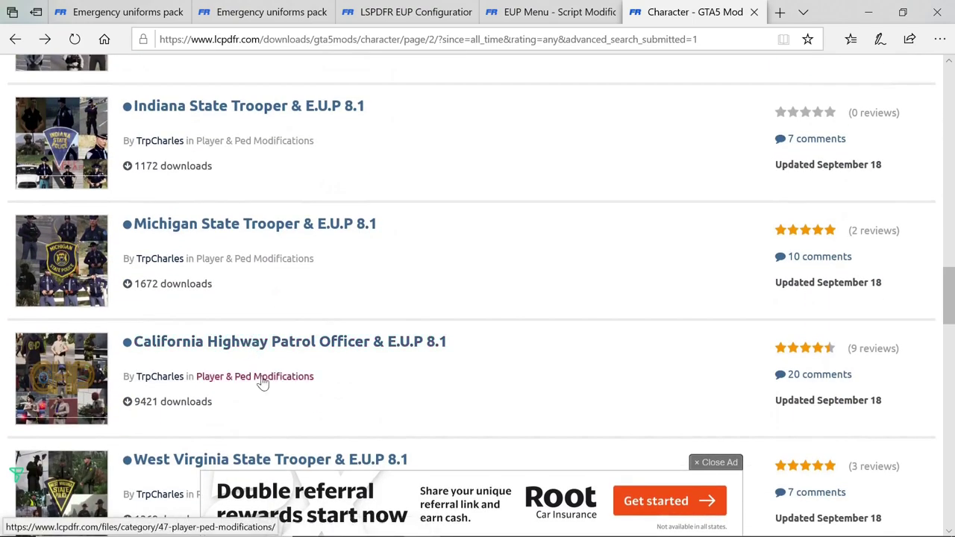
{"action": "scroll", "coordinate": [421, 388], "scroll_direction": "up", "scroll_amount": 3}
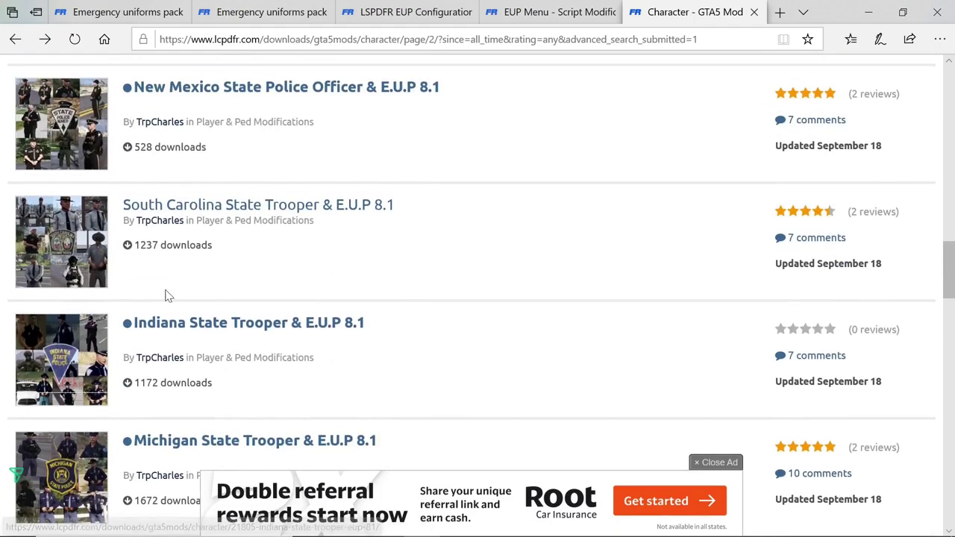
Download South_Carolina_Highway_Patrol_Trooper_E.U.P_8.1.rar from the South Carolina State Trooper & E.U.P 8.1 page.
{"action": "left_click", "coordinate": [377, 209]}
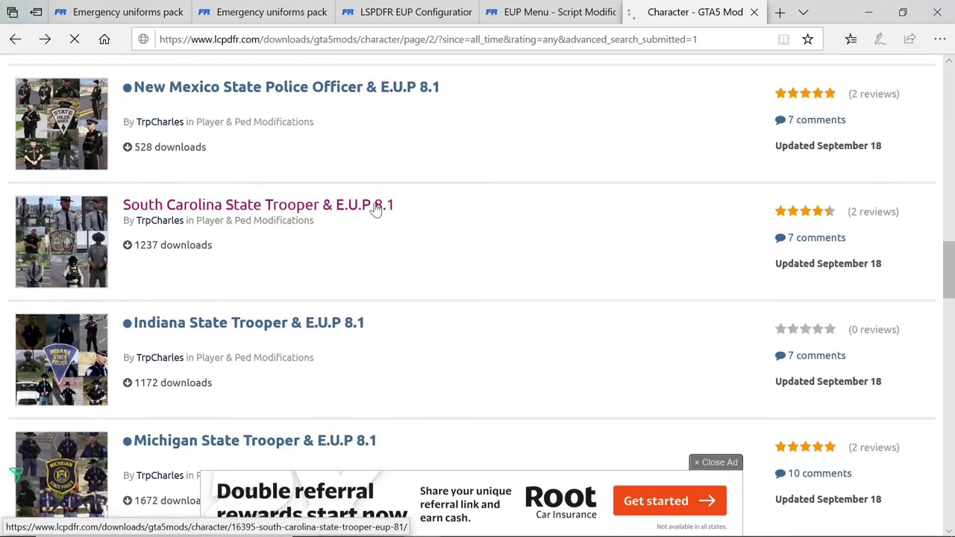
{"action": "scroll", "coordinate": [627, 411], "scroll_direction": "down", "scroll_amount": 4}
{"action": "scroll", "coordinate": [568, 388], "scroll_direction": "down", "scroll_amount": 2}
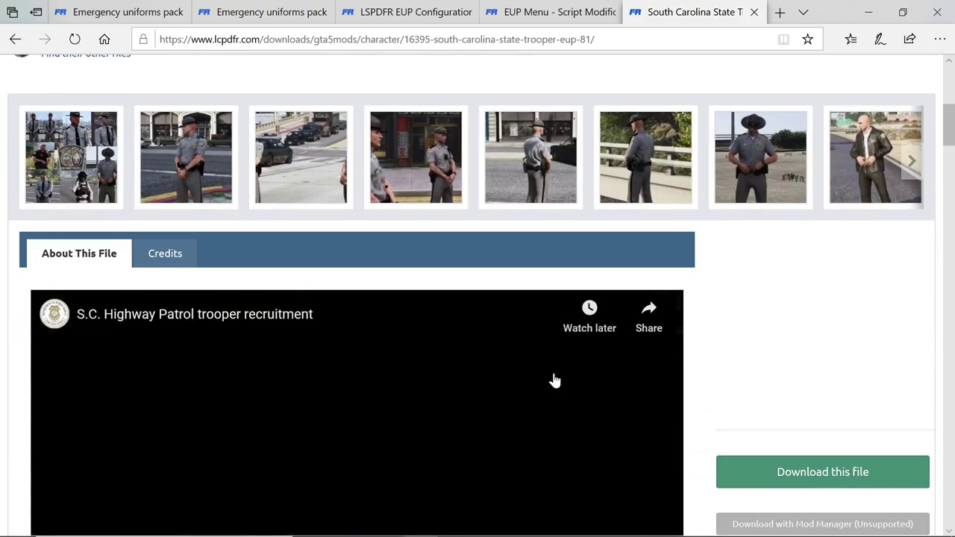
{"action": "scroll", "coordinate": [523, 363], "scroll_direction": "down", "scroll_amount": 2}
{"action": "scroll", "coordinate": [506, 368], "scroll_direction": "up", "scroll_amount": 5}
{"action": "scroll", "coordinate": [505, 368], "scroll_direction": "down", "scroll_amount": 5}
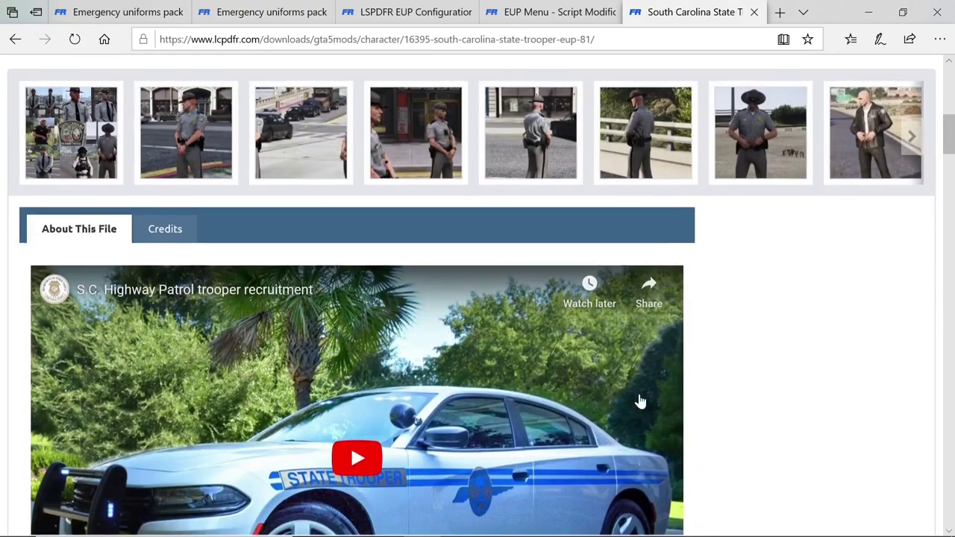
{"action": "scroll", "coordinate": [705, 340], "scroll_direction": "down", "scroll_amount": 2}
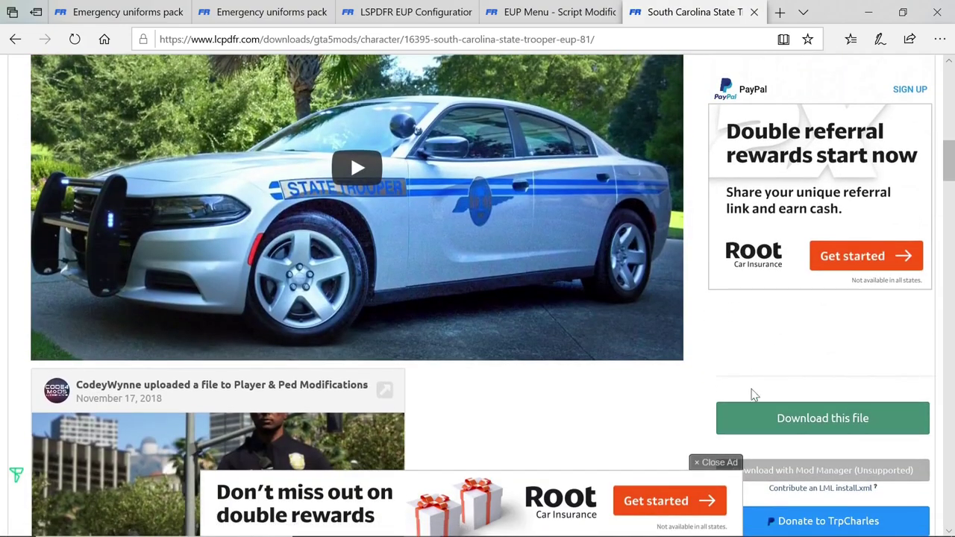
{"action": "left_click", "coordinate": [776, 419]}
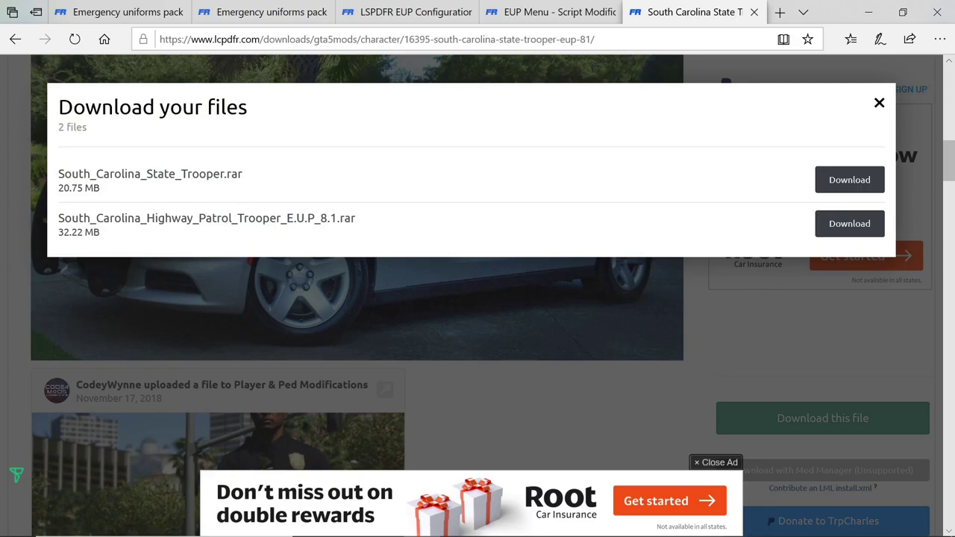
{"action": "left_click", "coordinate": [849, 224]}
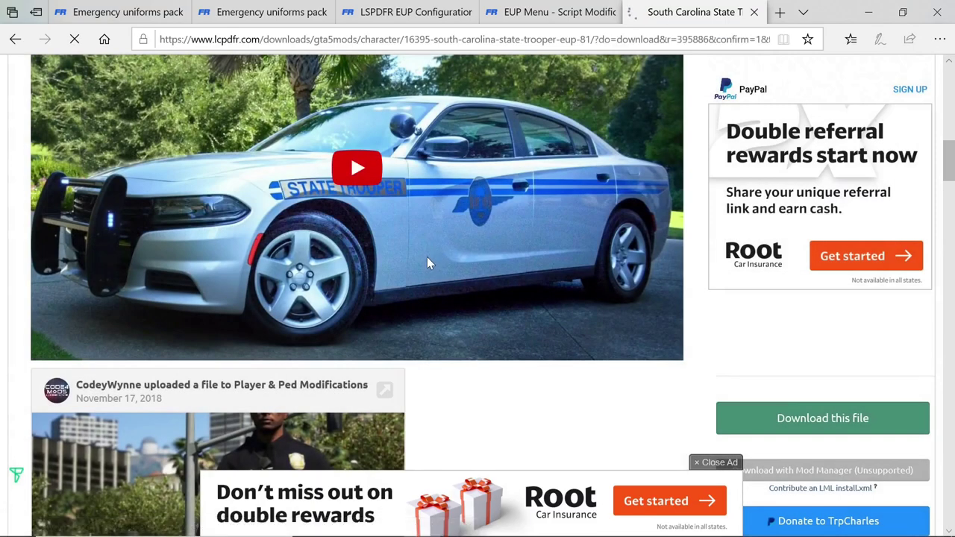
Open the downloaded 32.22 MB trooper archive once the download finishes.
{"action": "scroll", "coordinate": [444, 369], "scroll_direction": "down", "scroll_amount": 2}
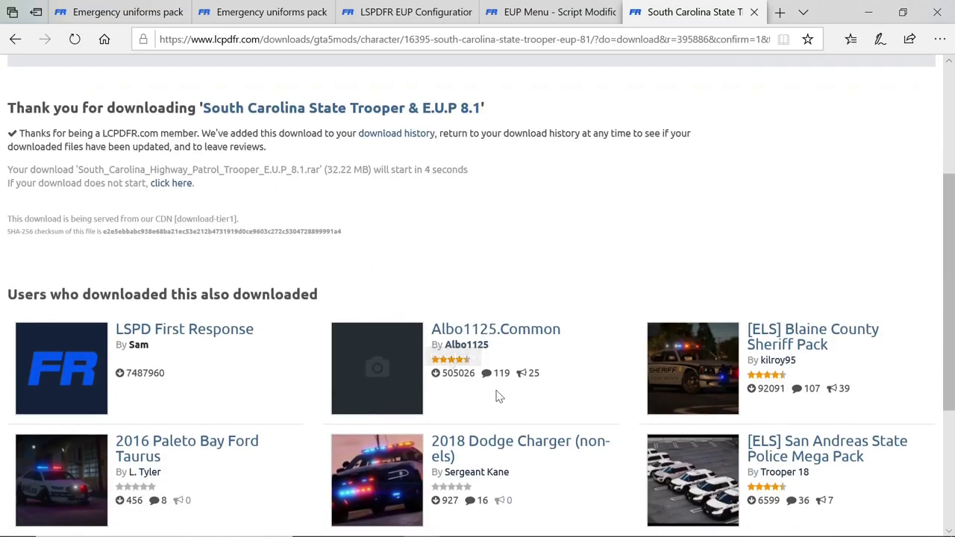
{"action": "scroll", "coordinate": [542, 385], "scroll_direction": "down", "scroll_amount": 3}
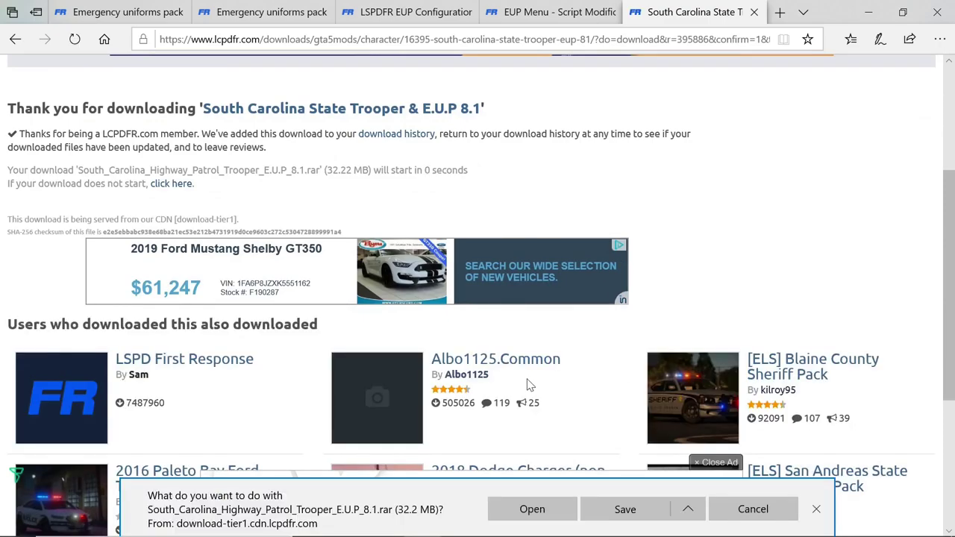
{"action": "left_click", "coordinate": [626, 509]}
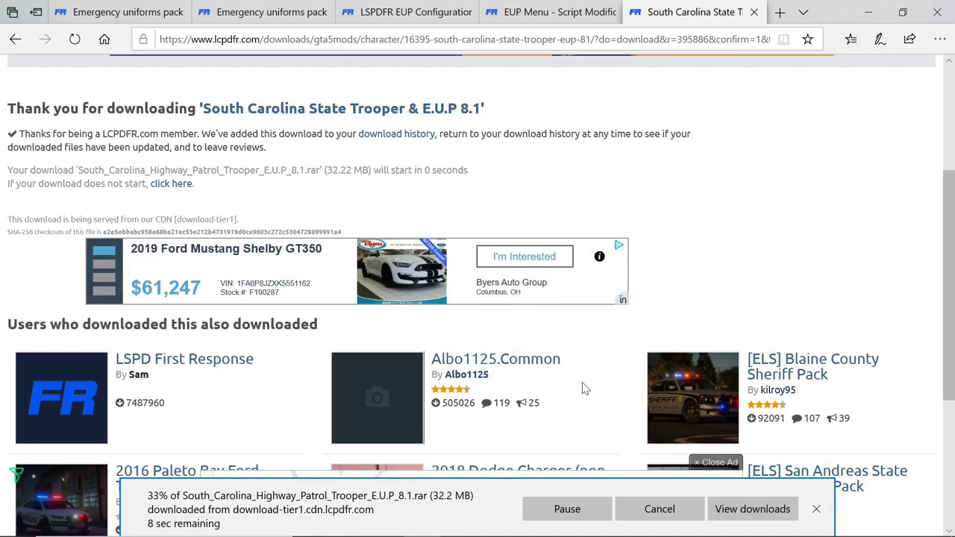
{"action": "scroll", "coordinate": [588, 388], "scroll_direction": "down", "scroll_amount": 1}
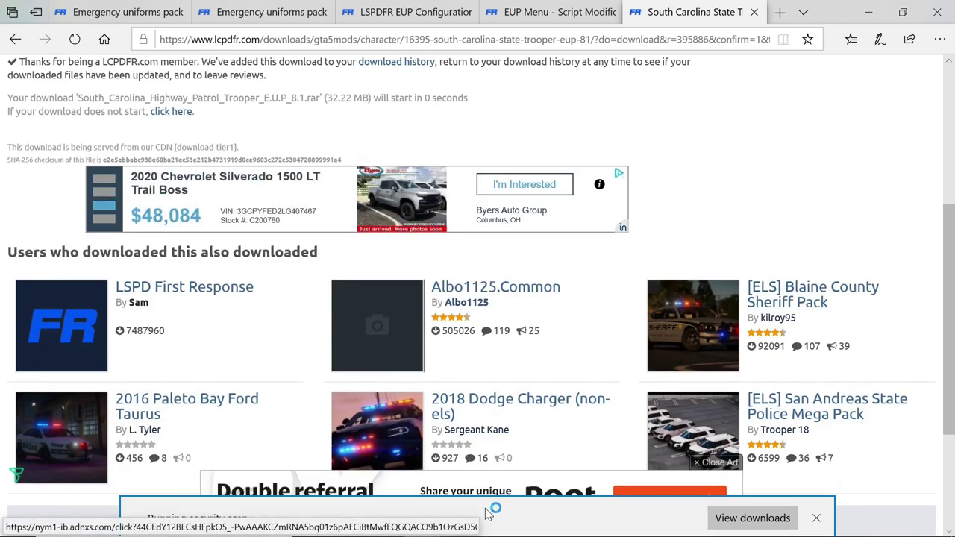
{"action": "left_click", "coordinate": [556, 510]}
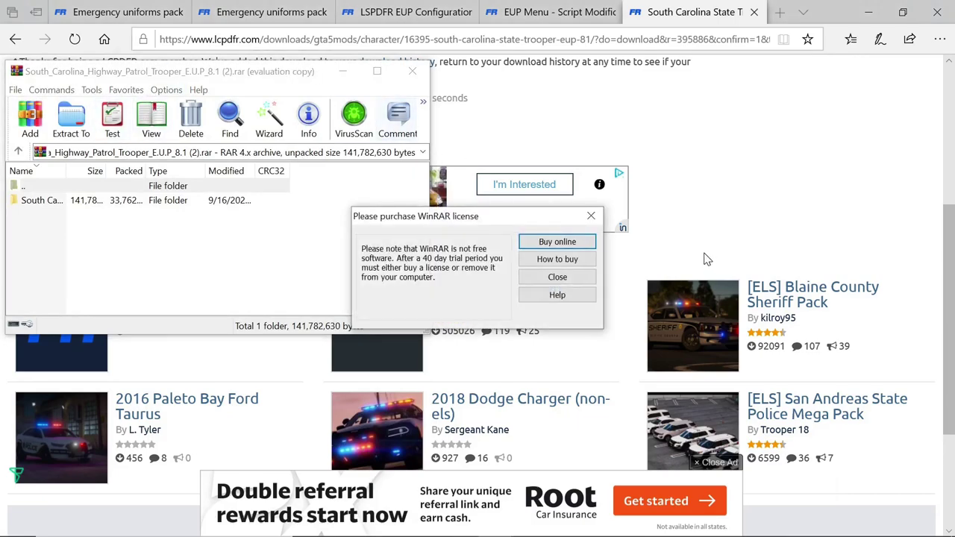
Dismiss the WinRAR licence reminder, centre the window, and enter the archive's South Carolina folder.
{"action": "left_click", "coordinate": [591, 215]}
{"action": "left_click_drag", "start_coordinate": [182, 78], "coordinate": [469, 112]}
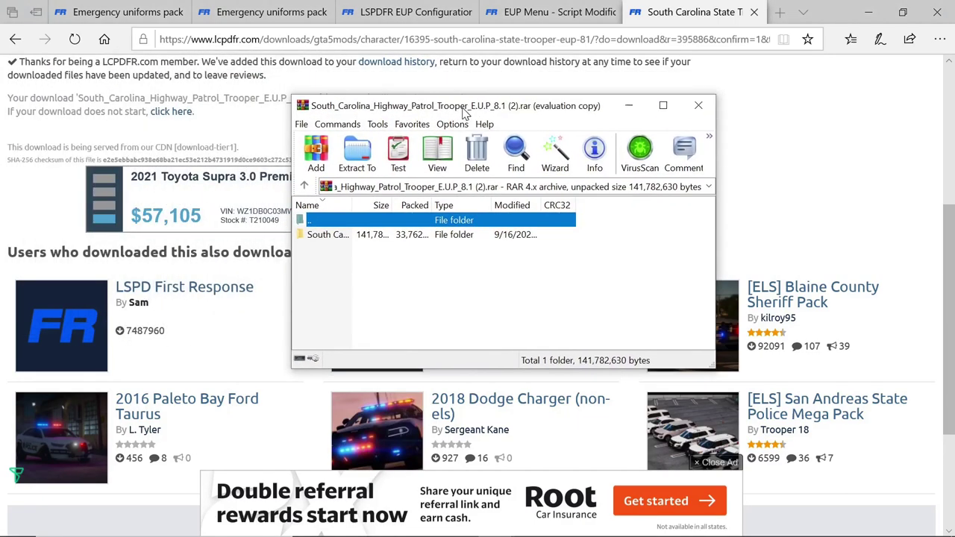
{"action": "double_click", "coordinate": [350, 236]}
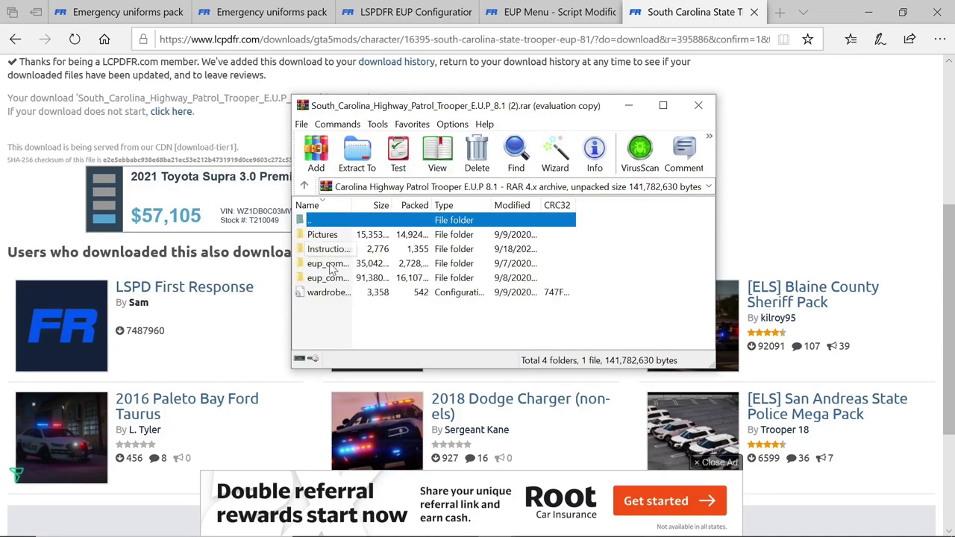